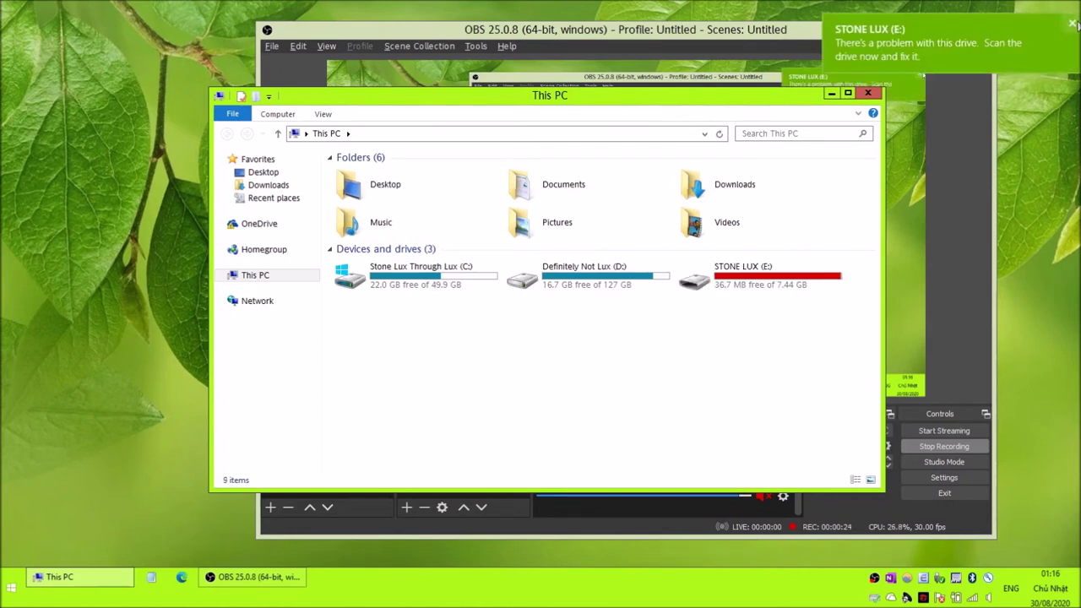
View the properties of the STONE LUX (E:) drive, and close them without making changes.
{"action": "left_click", "coordinate": [777, 284]}
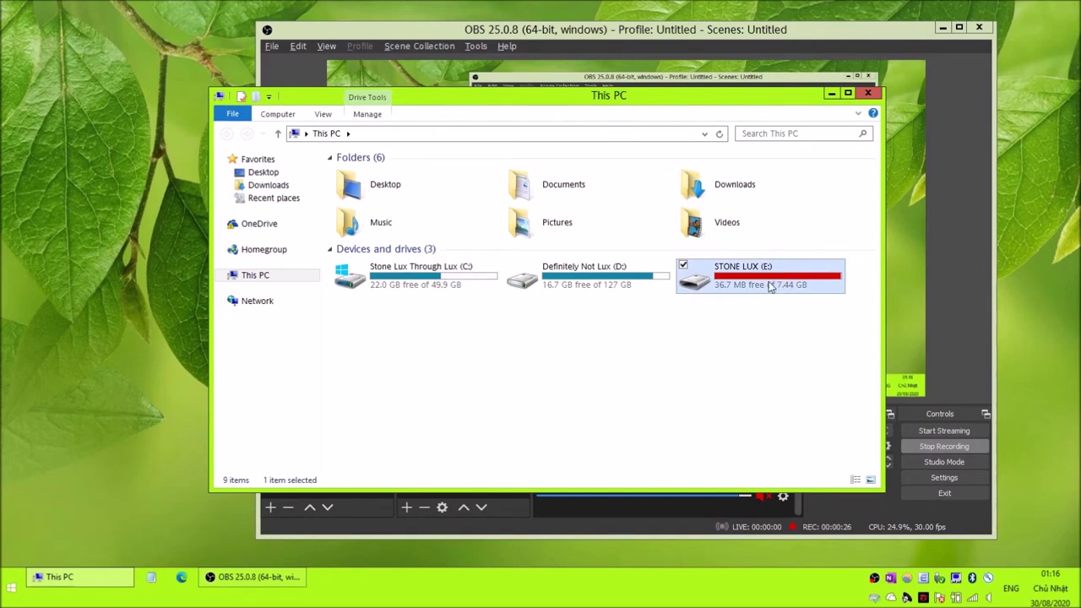
{"action": "right_click", "coordinate": [759, 289]}
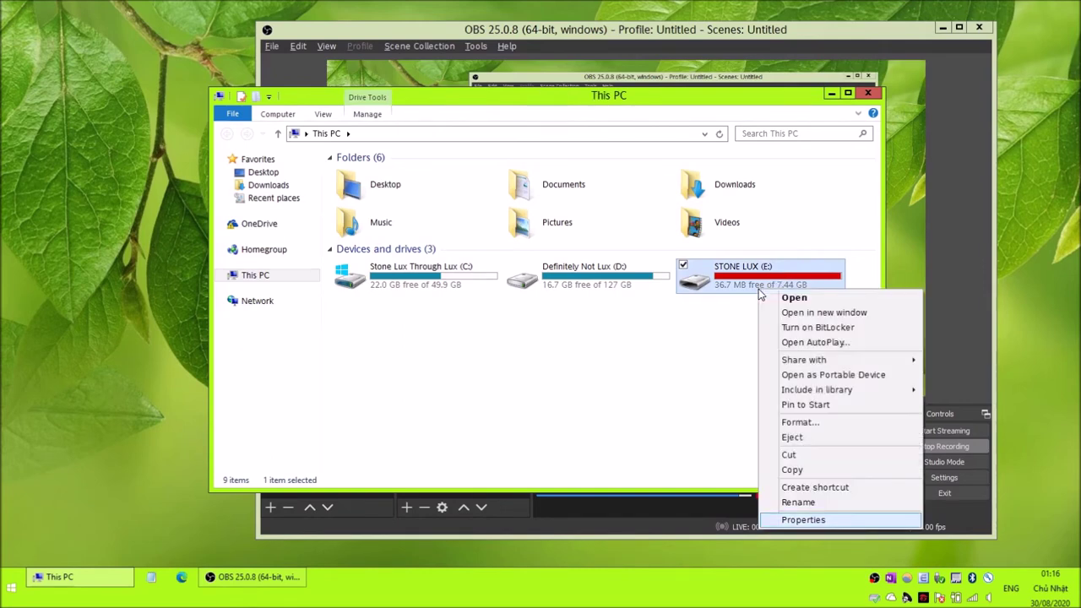
{"action": "key", "text": "Return"}
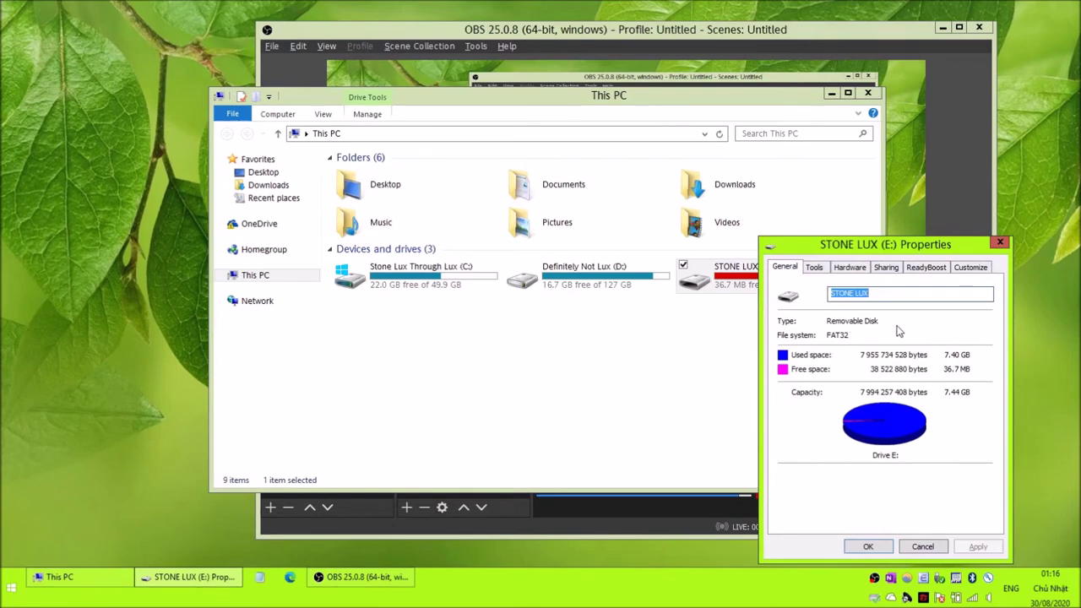
{"action": "left_click", "coordinate": [922, 546]}
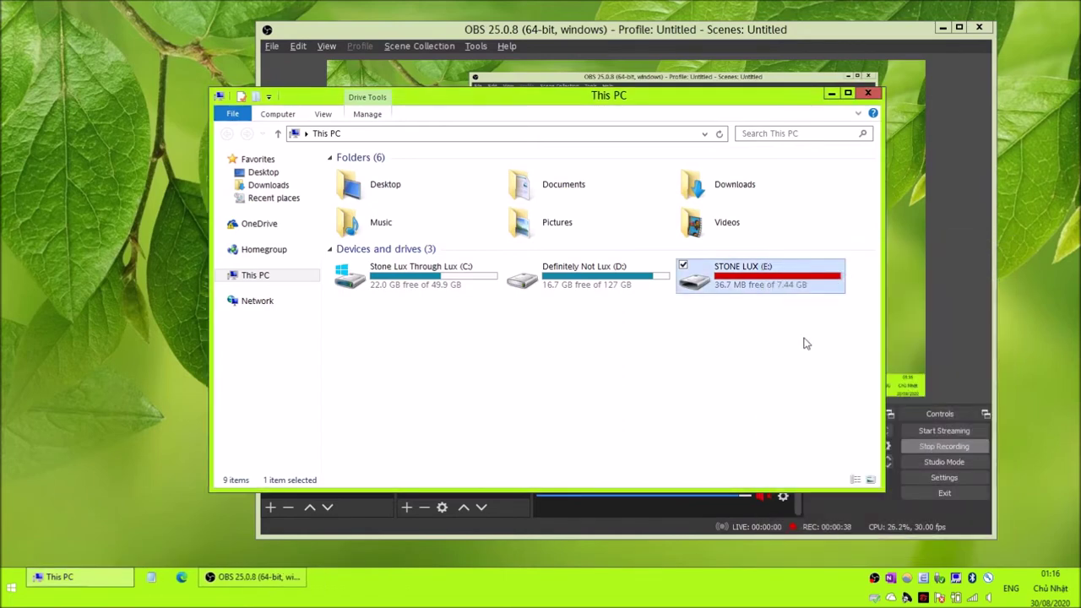
Set up formatting of the STONE LUX (E:) drive with FAT32, restored device defaults and the volume label STONE LUX.
{"action": "right_click", "coordinate": [766, 283]}
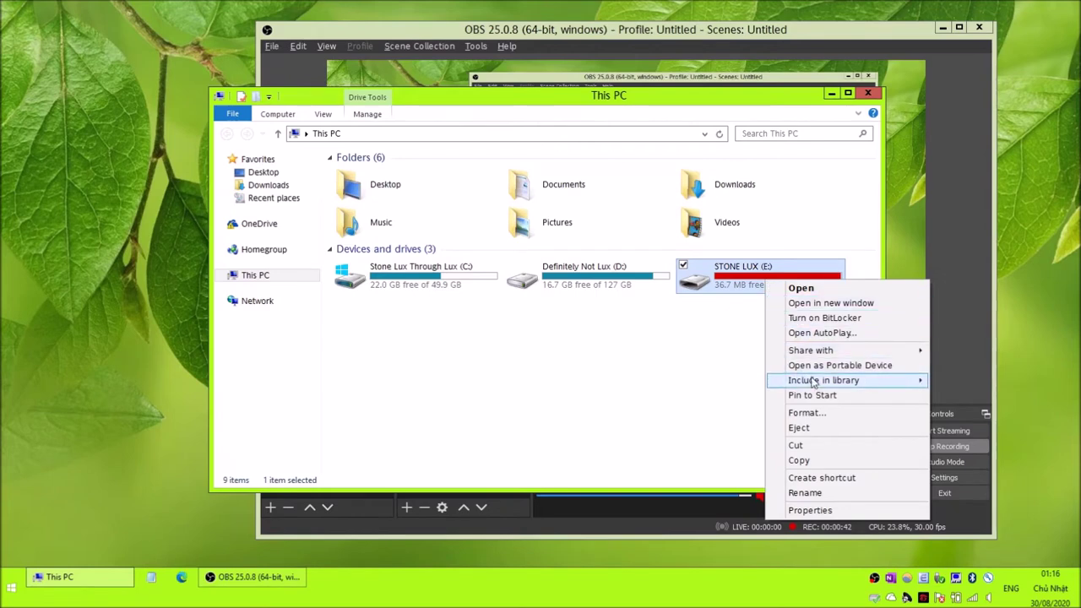
{"action": "left_click", "coordinate": [855, 413]}
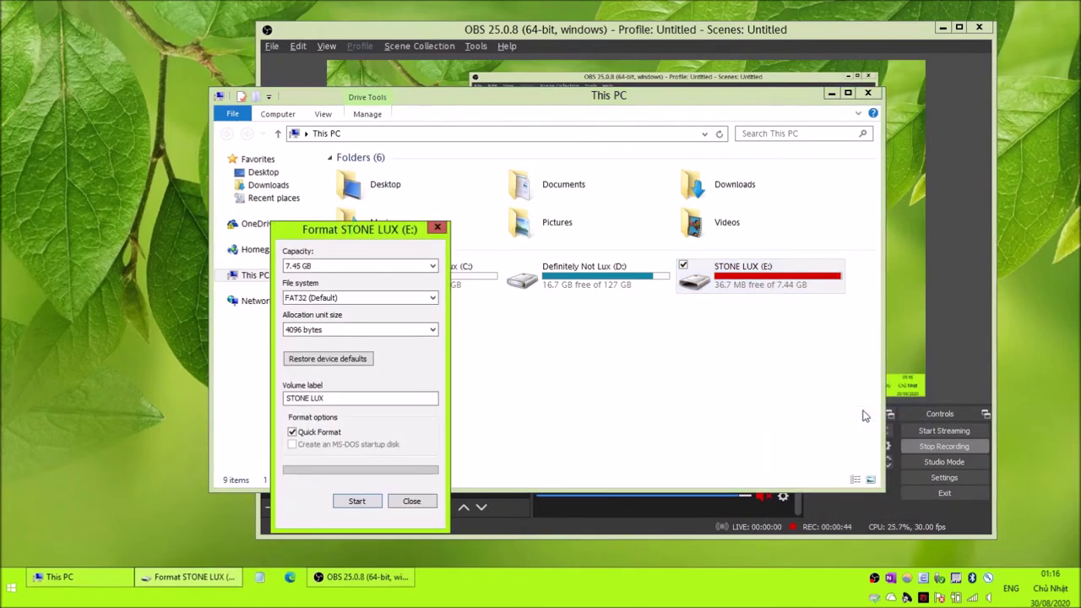
{"action": "left_click", "coordinate": [365, 300]}
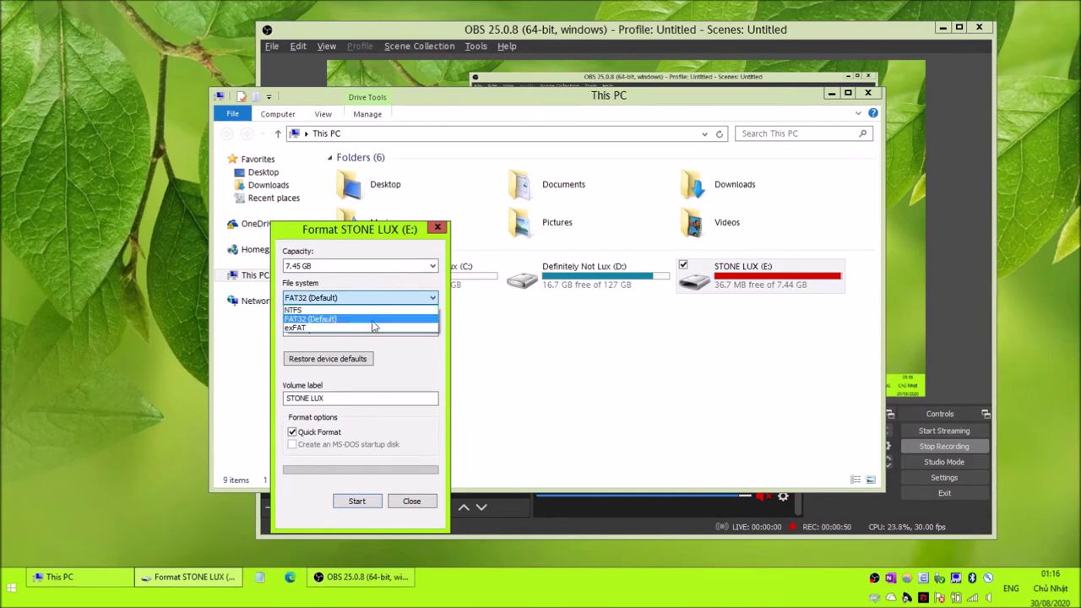
{"action": "left_click", "coordinate": [372, 320]}
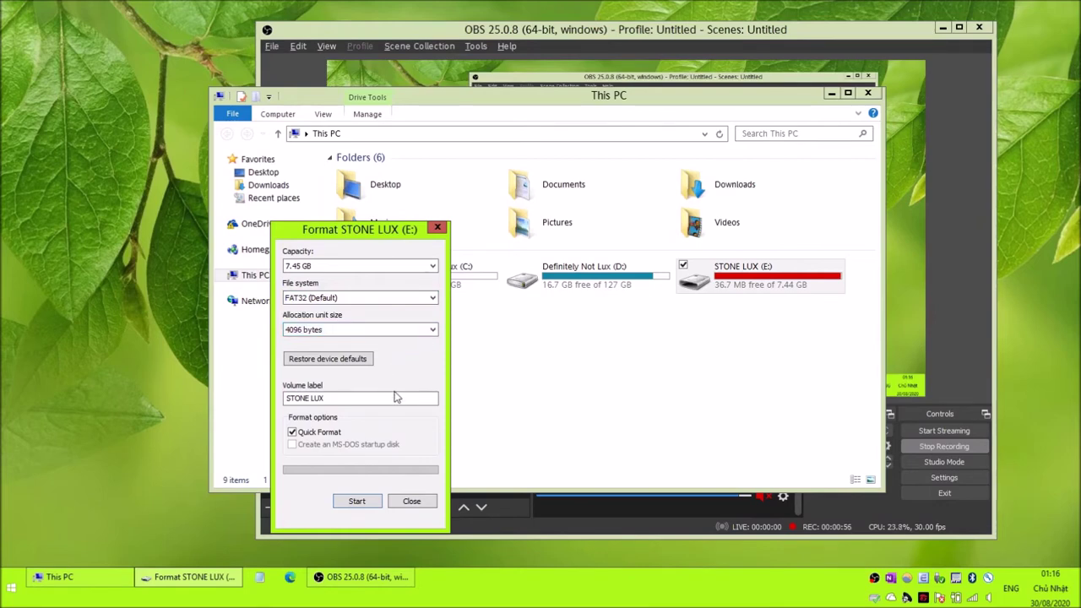
{"action": "left_click", "coordinate": [355, 362]}
{"action": "key", "text": "Tab"}
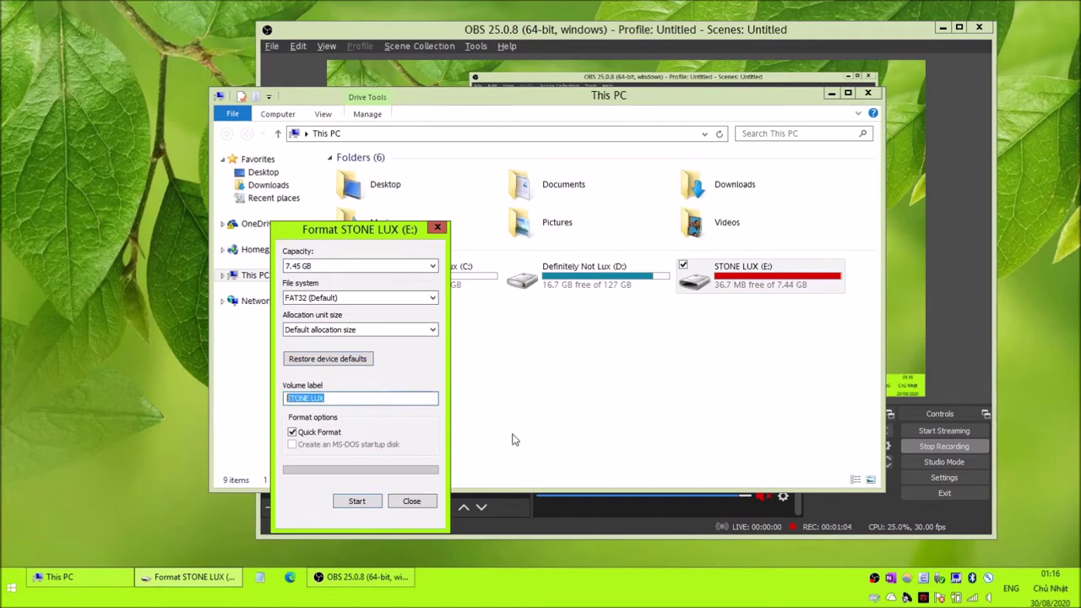
{"action": "type", "text": "STONE LUX"}
Run the quick format of the E: drive, accept the data erasure, and close the format dialog when done.
{"action": "left_click", "coordinate": [357, 501]}
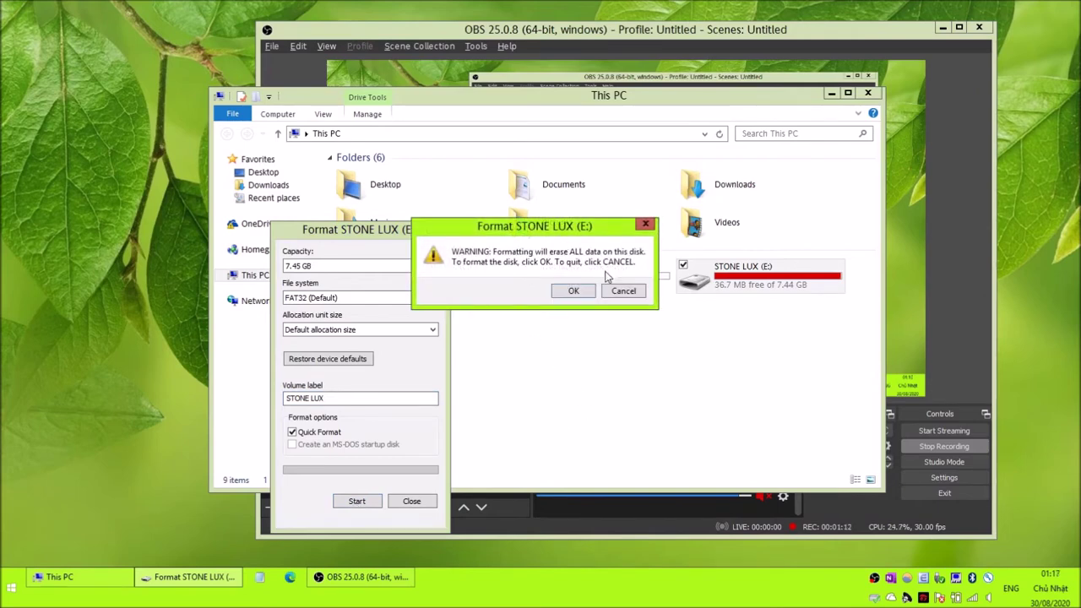
{"action": "left_click", "coordinate": [586, 293]}
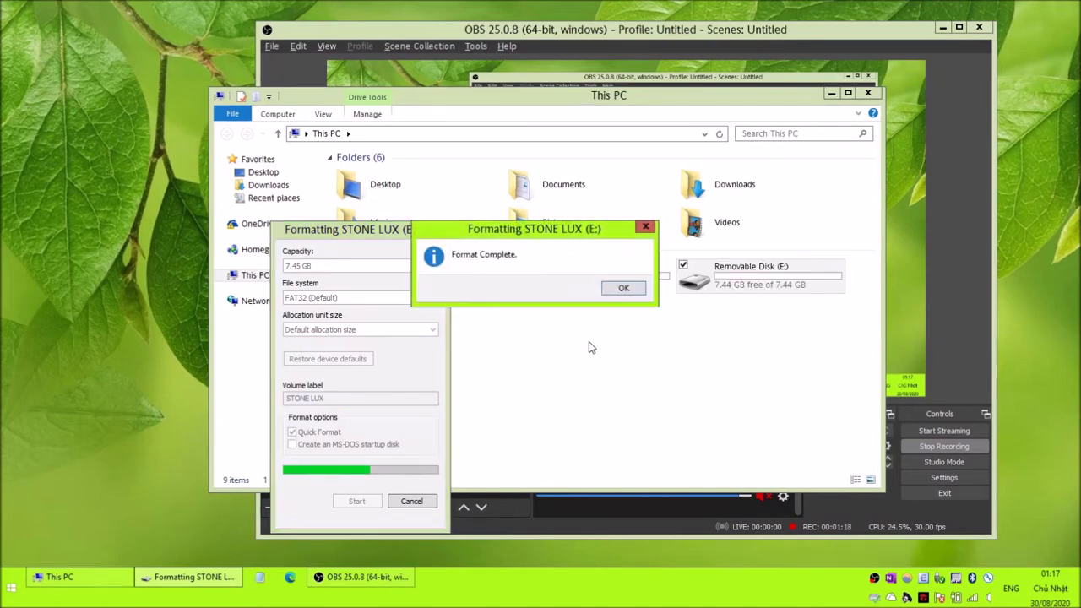
{"action": "left_click", "coordinate": [622, 288]}
{"action": "left_click", "coordinate": [411, 501]}
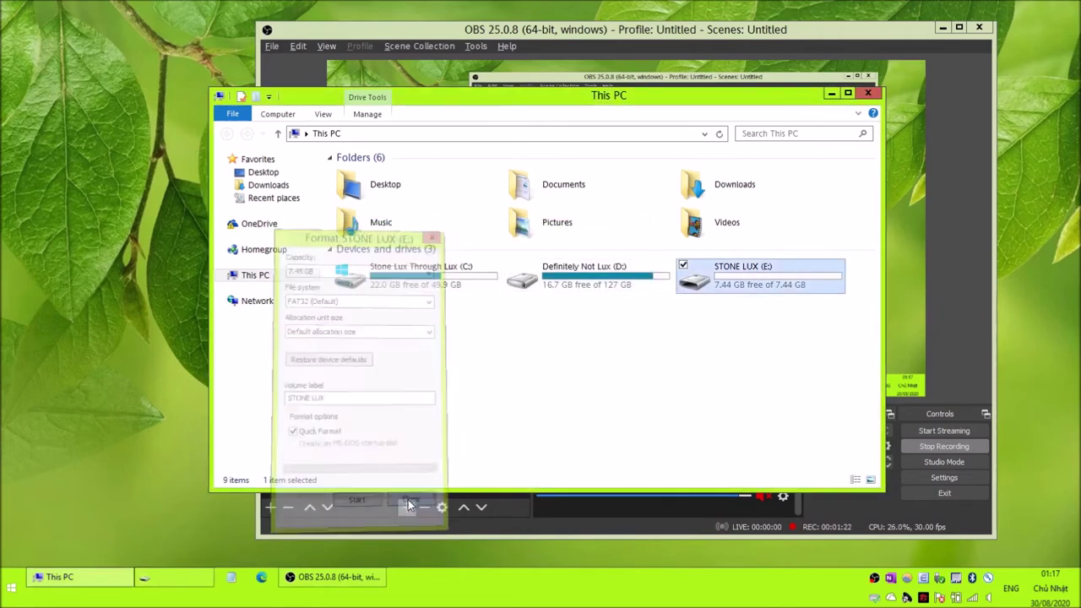
In Microsoft Edge, search for "yumi multiboot" and open the Pen Drive Linux page for YUMI – Multiboot USB Creator.
{"action": "left_click", "coordinate": [182, 577]}
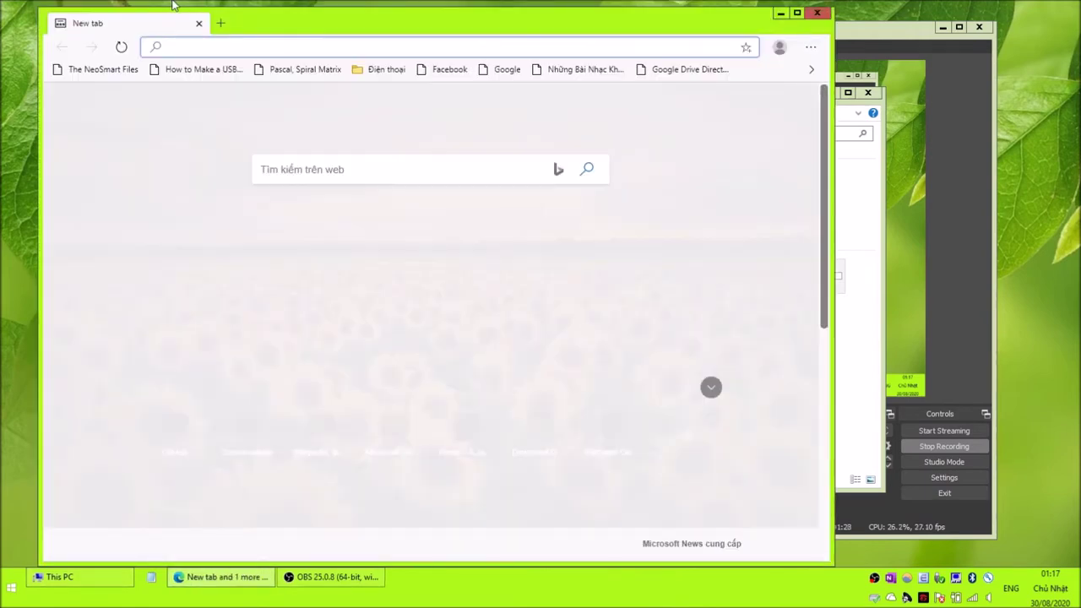
{"action": "type", "text": "yum"}
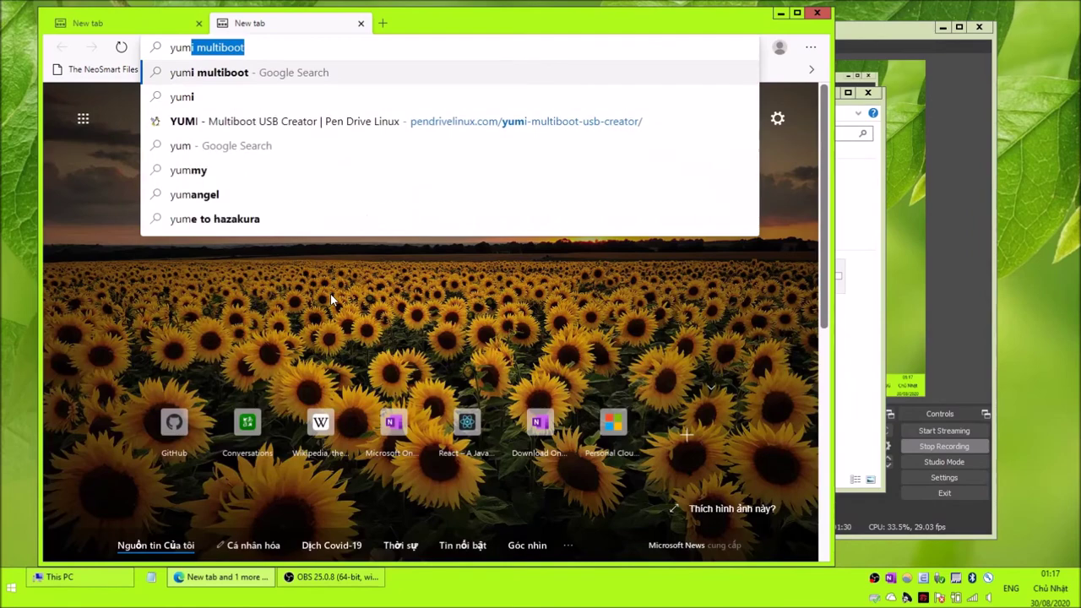
{"action": "type", "text": "i multi"}
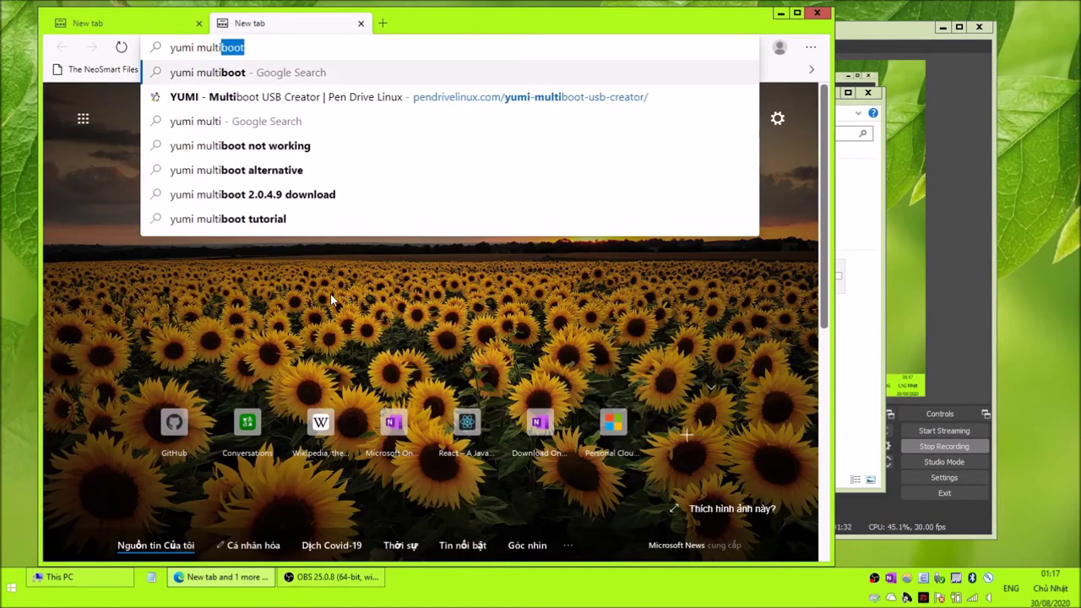
{"action": "type", "text": "boot"}
{"action": "key", "text": "Return"}
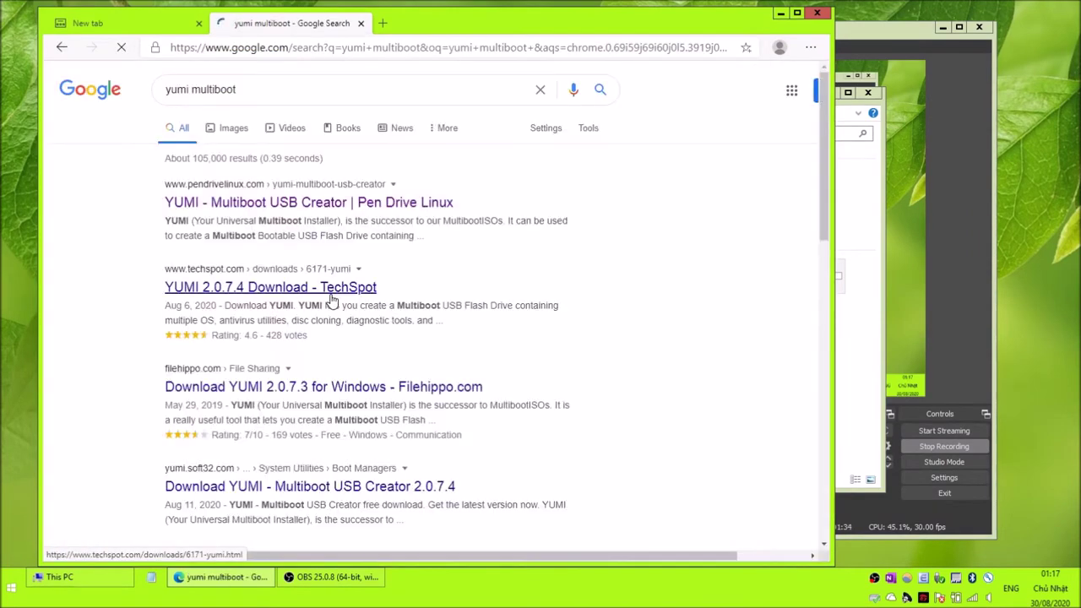
{"action": "left_click", "coordinate": [413, 205]}
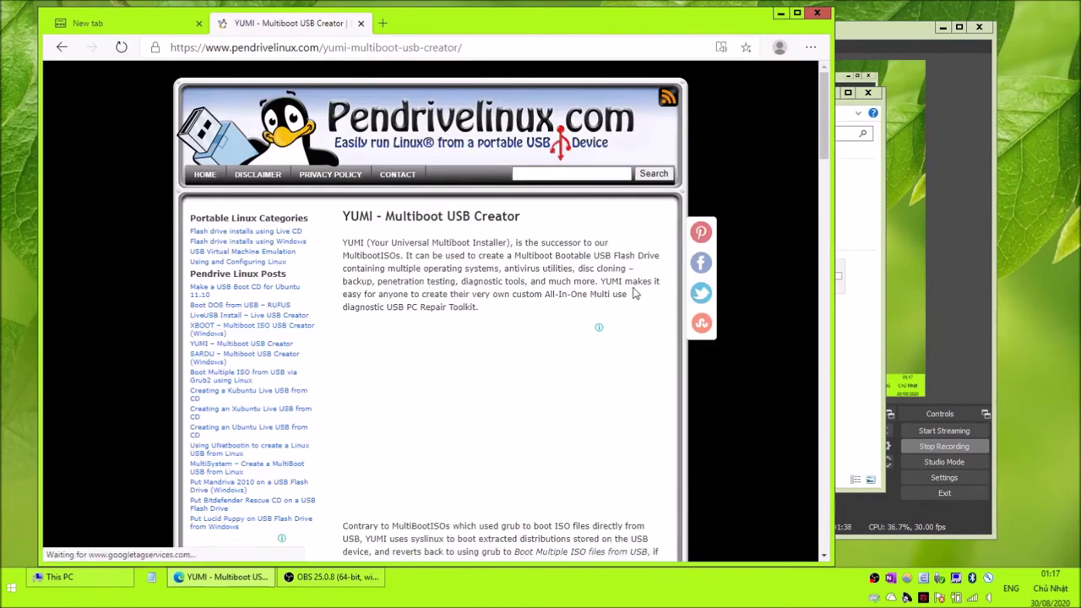
Examine the page's download sections to compare the Legacy YUMI and YUMI UEFI versions.
{"action": "scroll", "coordinate": [635, 293], "scroll_direction": "down", "scroll_amount": 2}
{"action": "scroll", "coordinate": [635, 293], "scroll_direction": "down", "scroll_amount": 5}
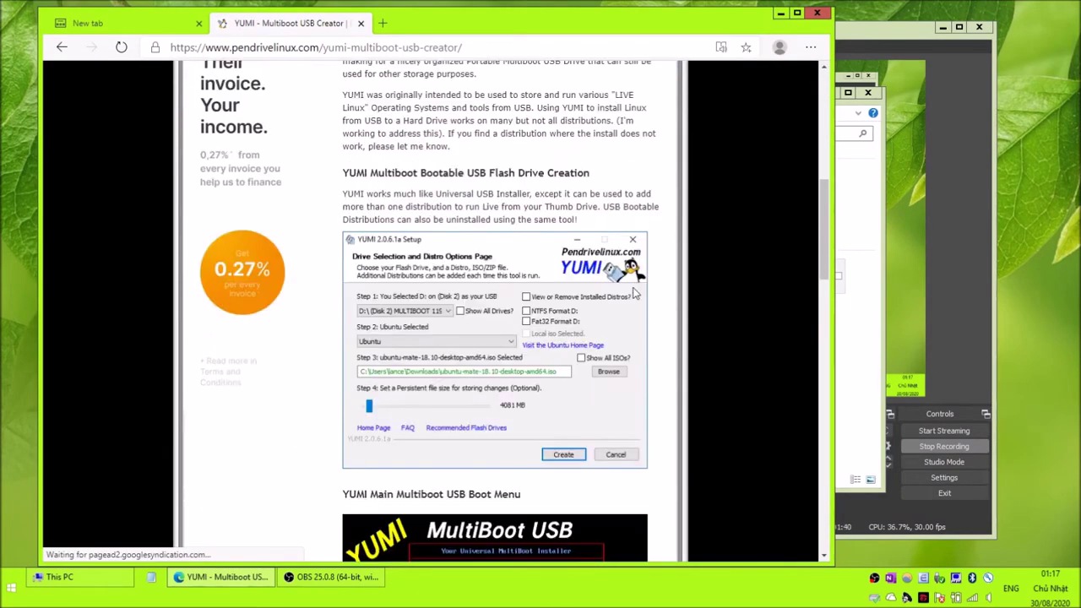
{"action": "scroll", "coordinate": [663, 315], "scroll_direction": "down", "scroll_amount": 15}
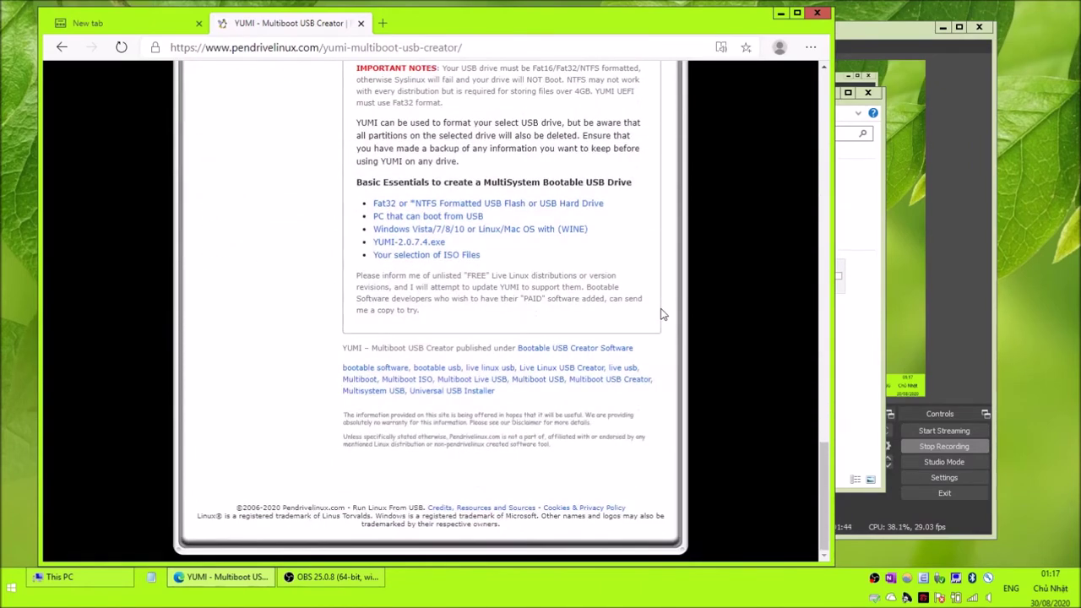
{"action": "scroll", "coordinate": [663, 314], "scroll_direction": "up", "scroll_amount": 4}
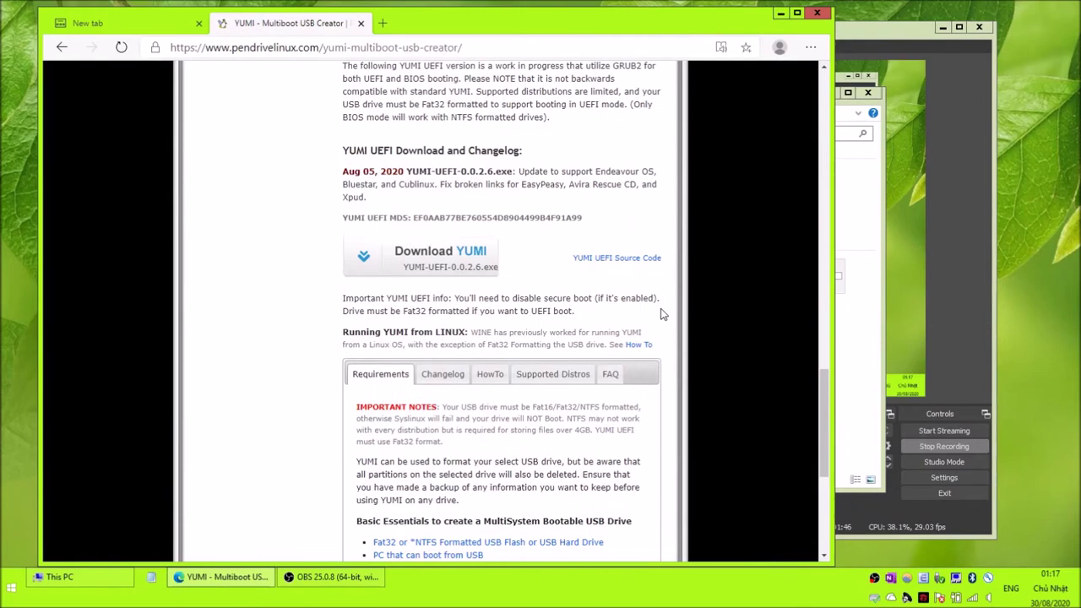
{"action": "scroll", "coordinate": [663, 315], "scroll_direction": "up", "scroll_amount": 2}
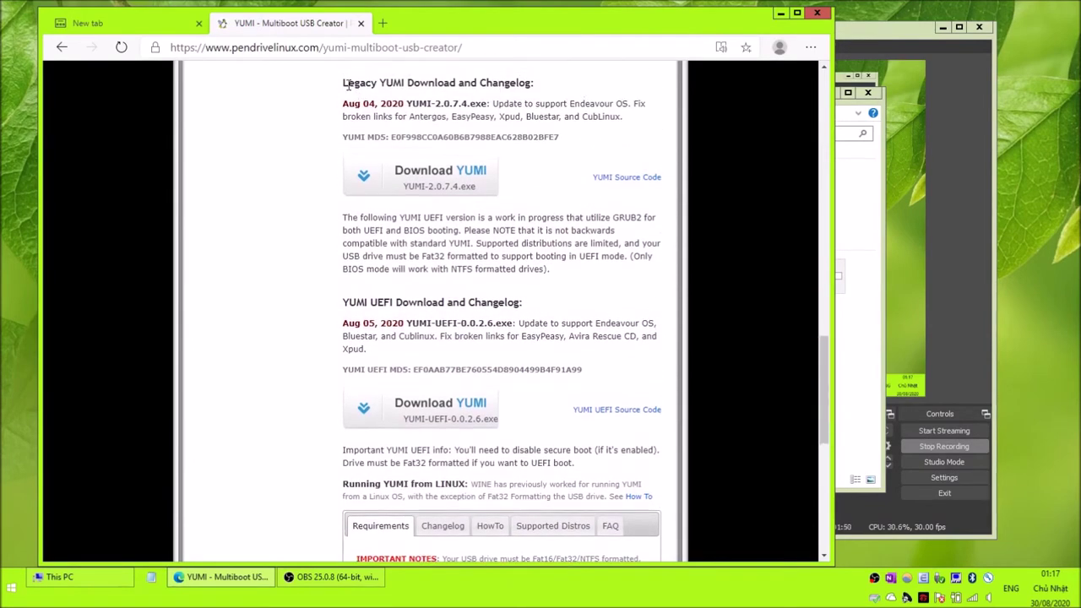
{"action": "left_click_drag", "start_coordinate": [345, 82], "coordinate": [406, 83]}
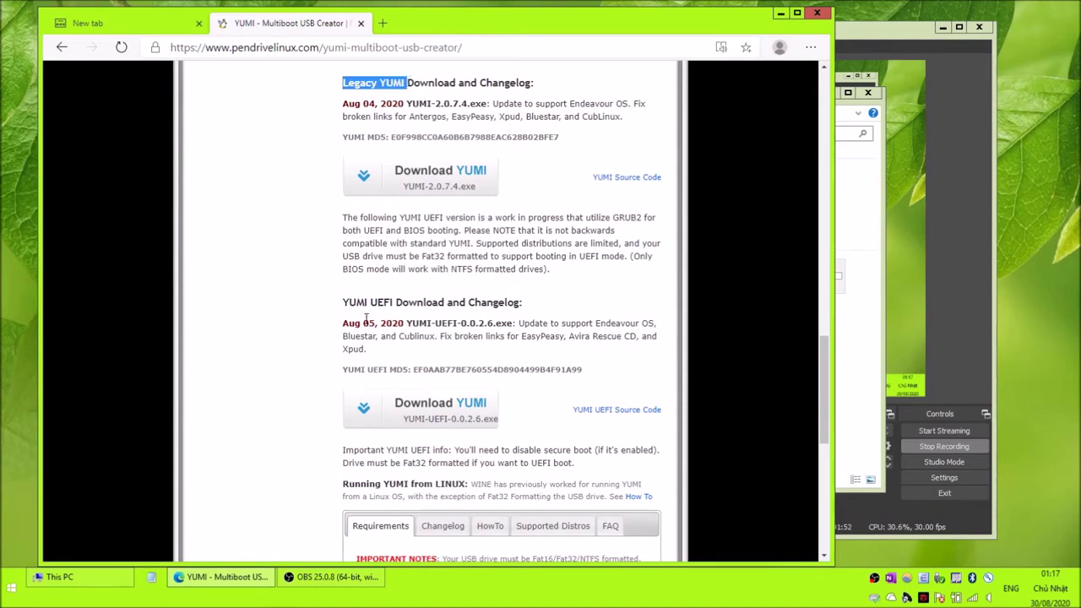
{"action": "left_click", "coordinate": [344, 302]}
{"action": "triple_click", "coordinate": [346, 302]}
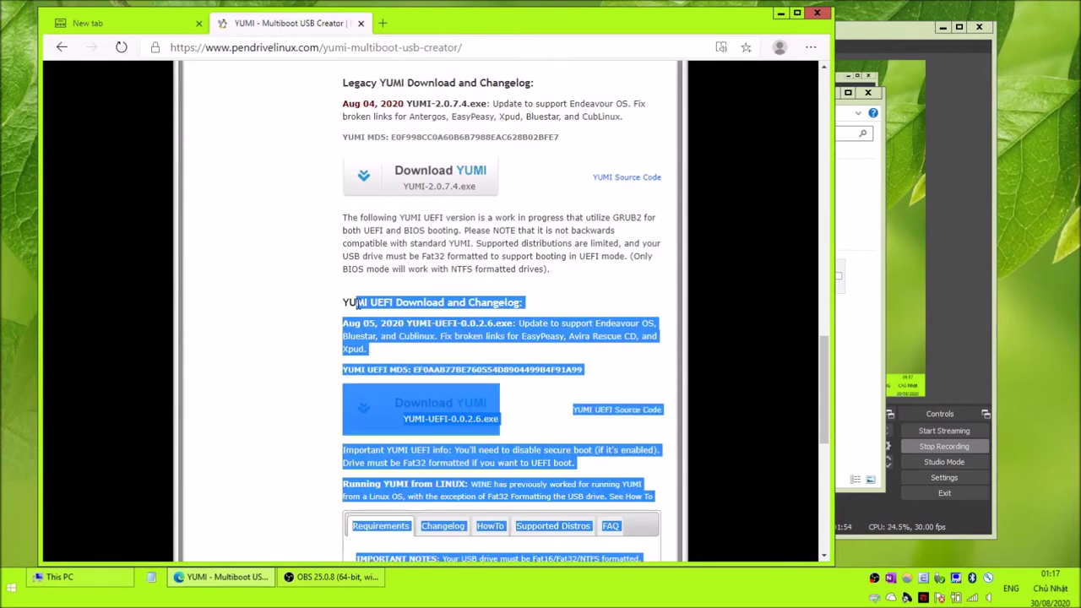
{"action": "left_click", "coordinate": [349, 303]}
{"action": "left_click_drag", "start_coordinate": [344, 303], "coordinate": [391, 304]}
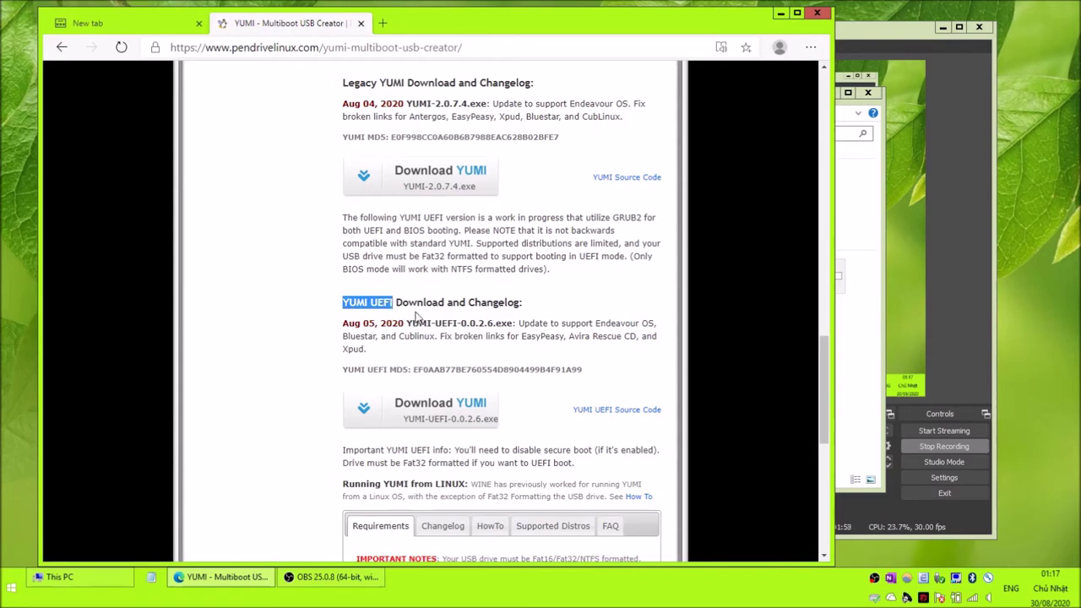
{"action": "left_click", "coordinate": [415, 316]}
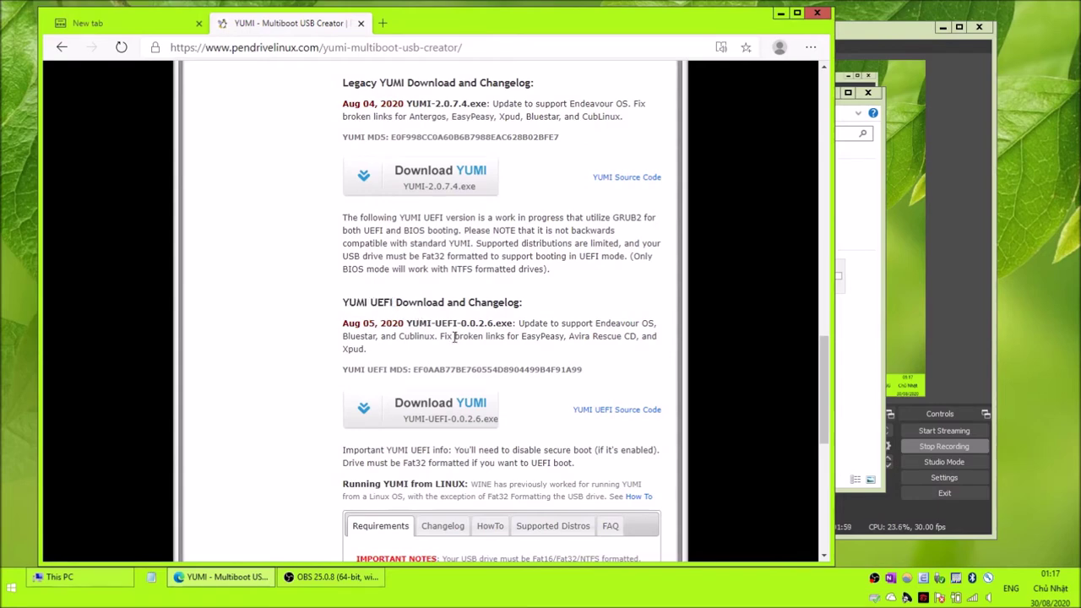
Download YUMI-UEFI-0.0.2.6.exe and run it, allowing it to make changes to the computer.
{"action": "left_click", "coordinate": [470, 410]}
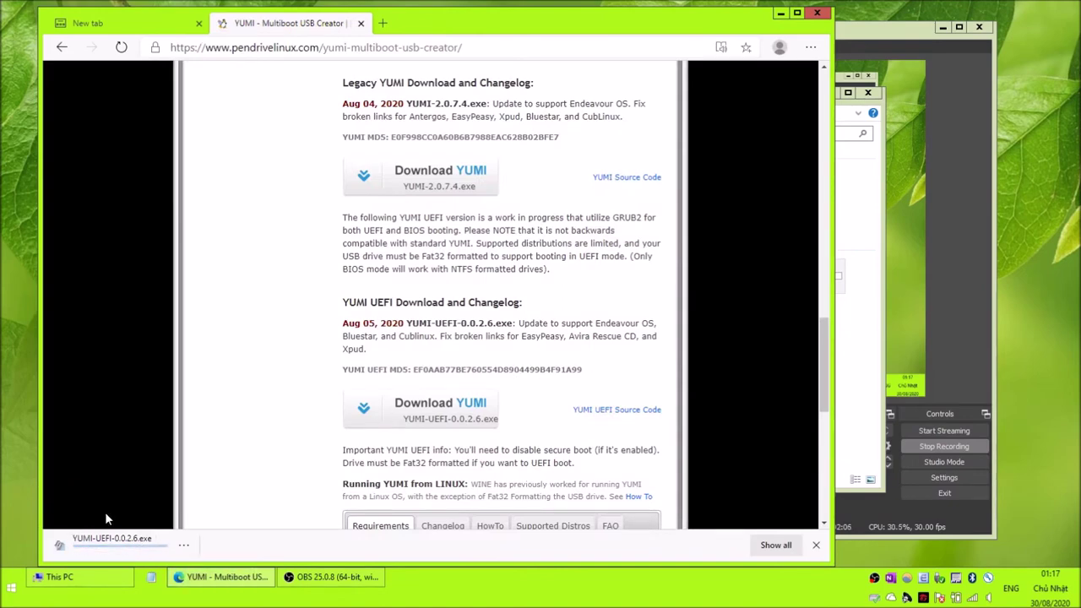
{"action": "left_click", "coordinate": [139, 544]}
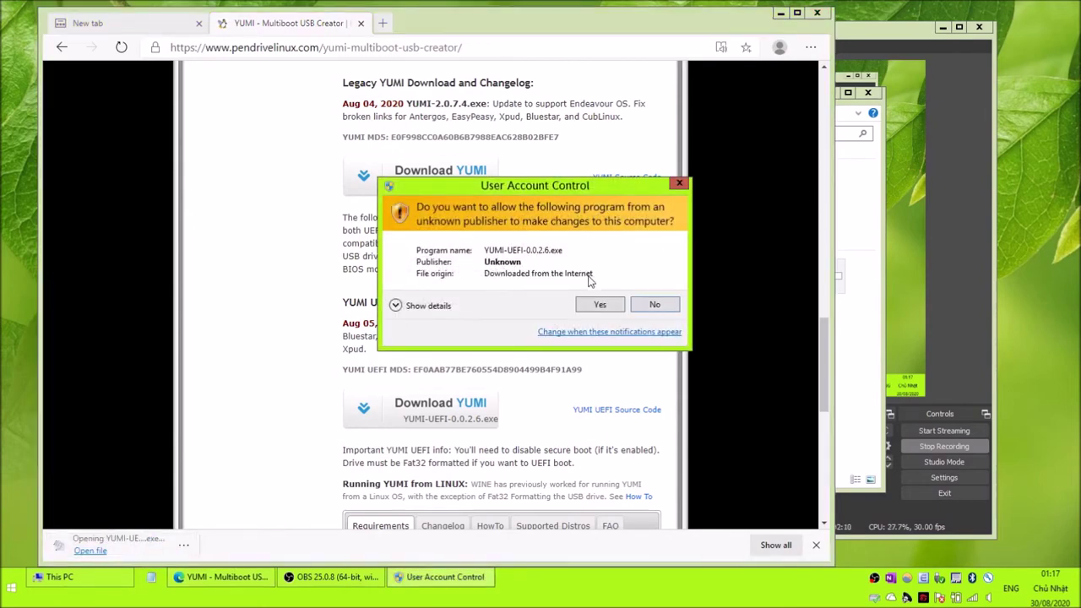
{"action": "left_click", "coordinate": [600, 305]}
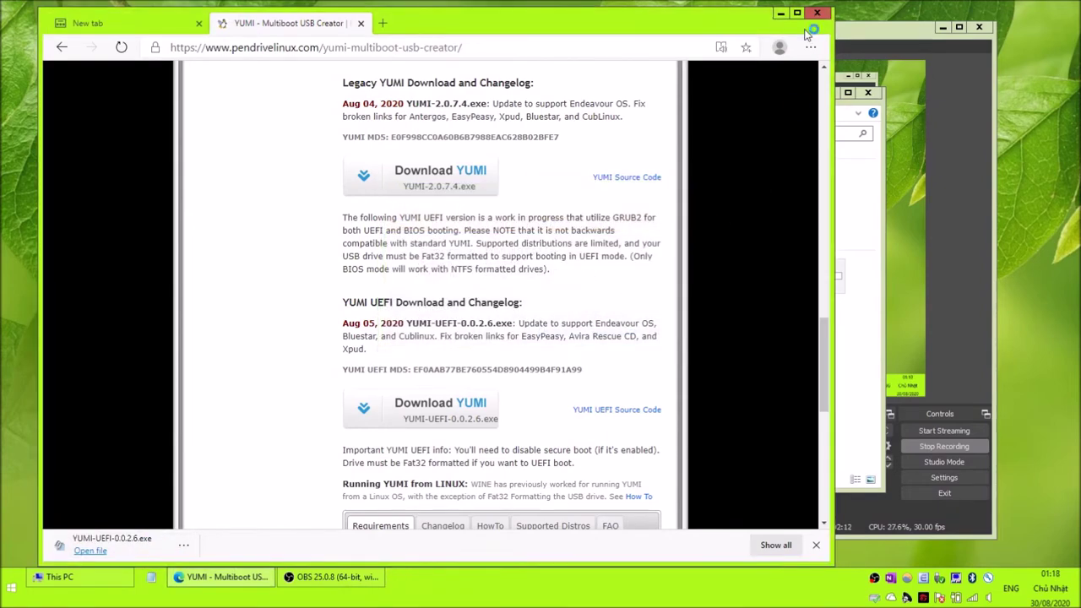
Minimize the browser, switch to the YUMI UEFI 0.0.2.6 setup, and accept its license agreement.
{"action": "left_click", "coordinate": [781, 14]}
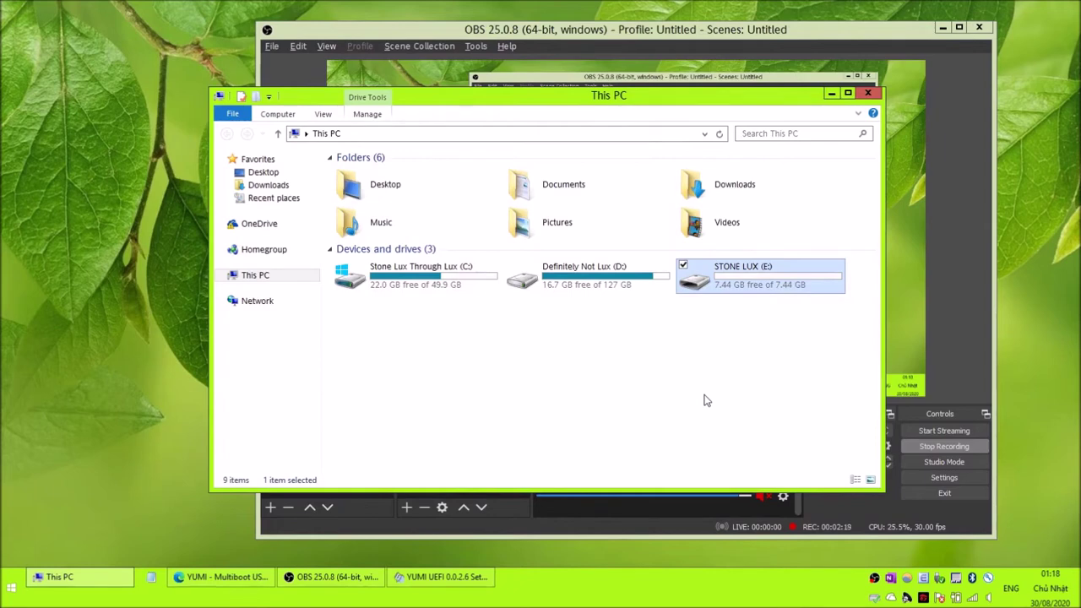
{"action": "left_click", "coordinate": [447, 583]}
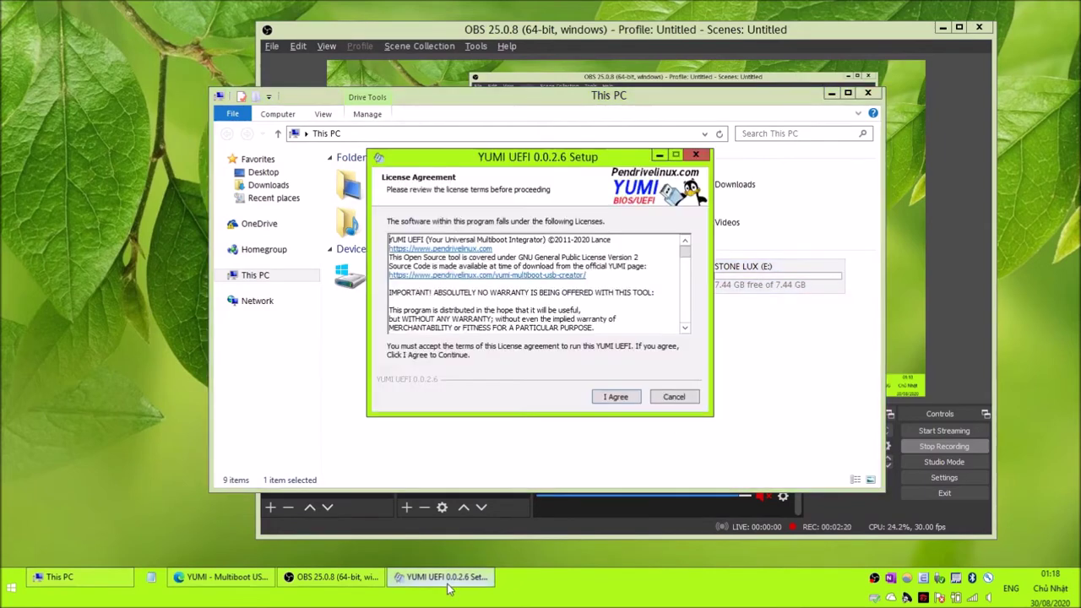
{"action": "left_click", "coordinate": [614, 397]}
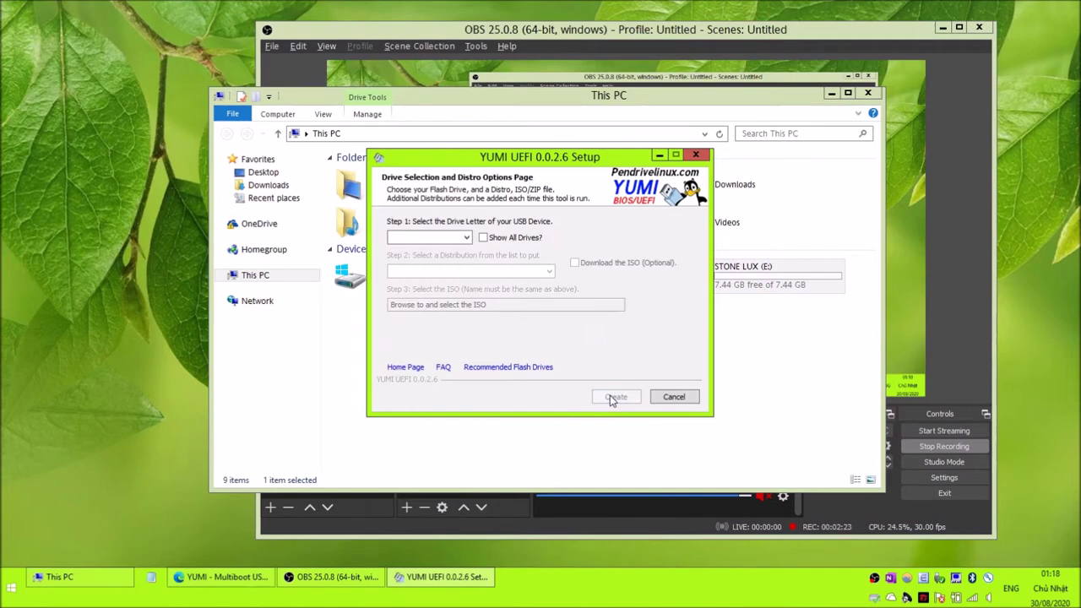
{"action": "right_click", "coordinate": [342, 577]}
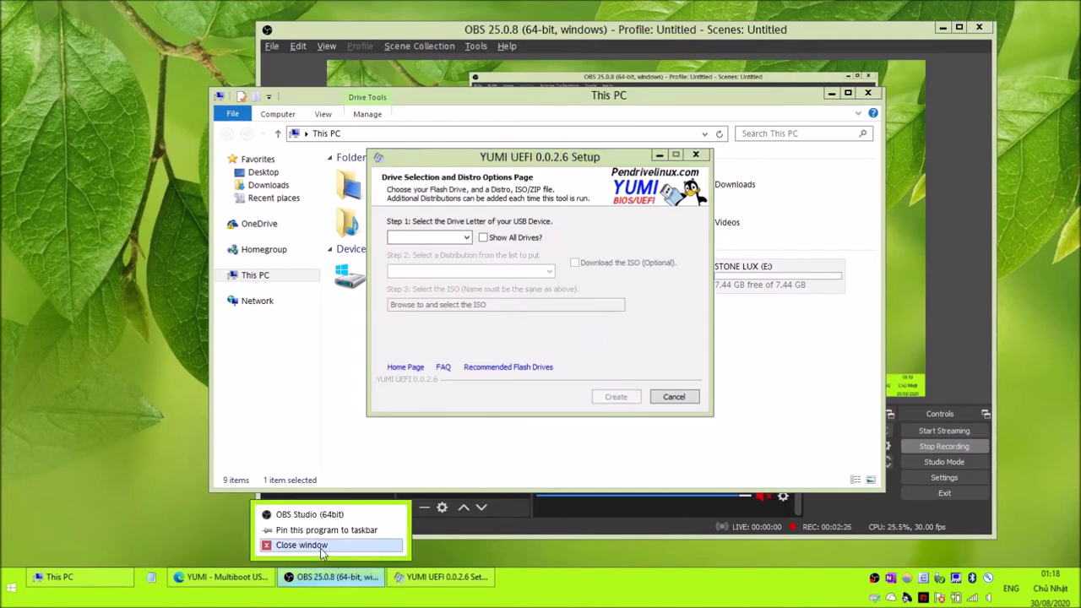
{"action": "left_click", "coordinate": [325, 547]}
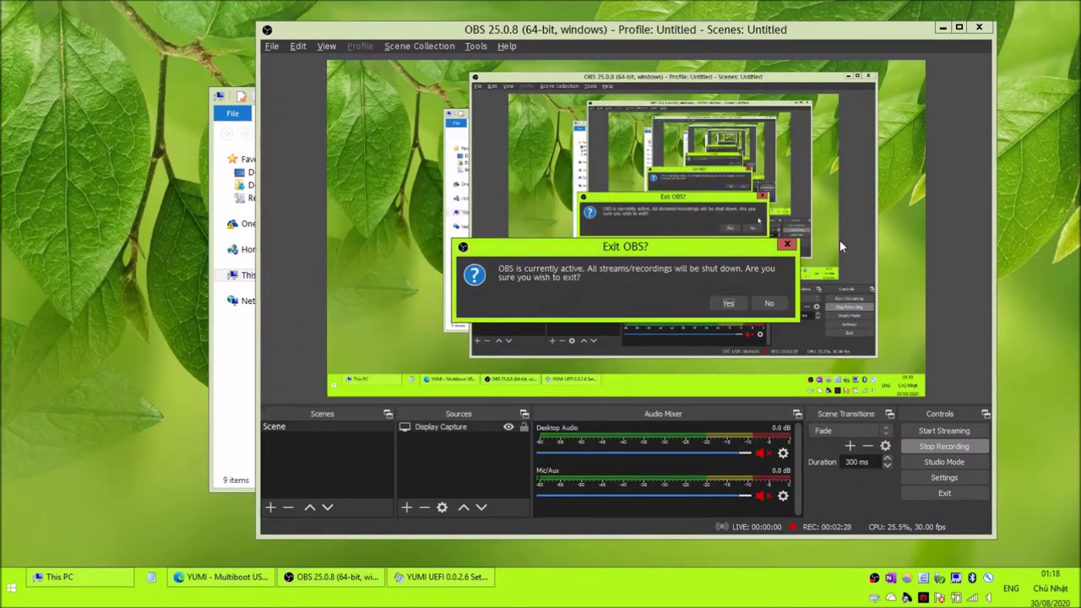
{"action": "left_click", "coordinate": [768, 303]}
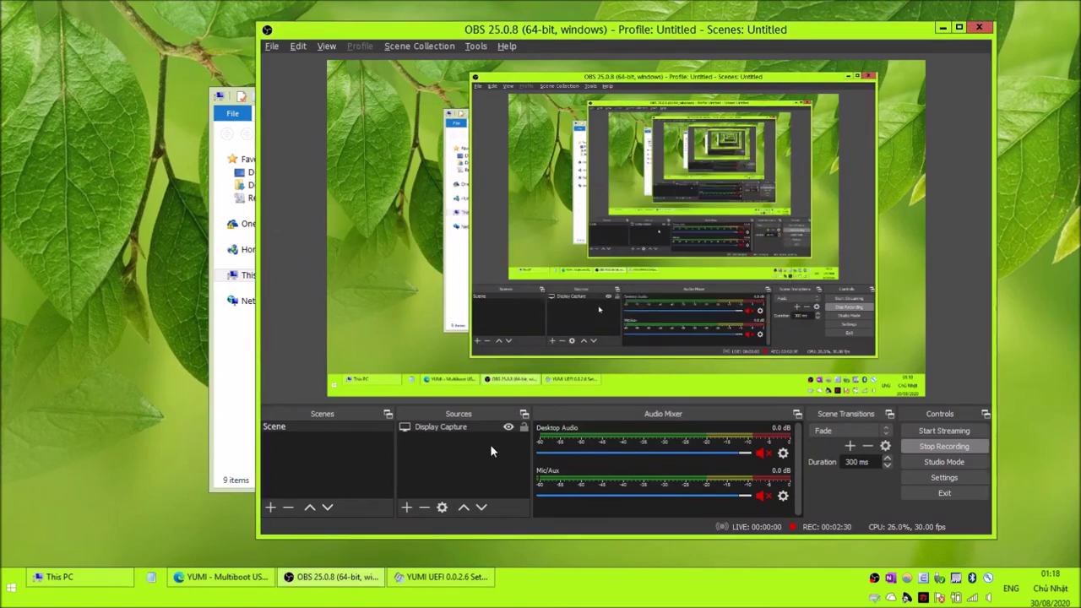
Close the browser window holding the YUMI download page.
{"action": "right_click", "coordinate": [210, 572]}
{"action": "left_click", "coordinate": [190, 547]}
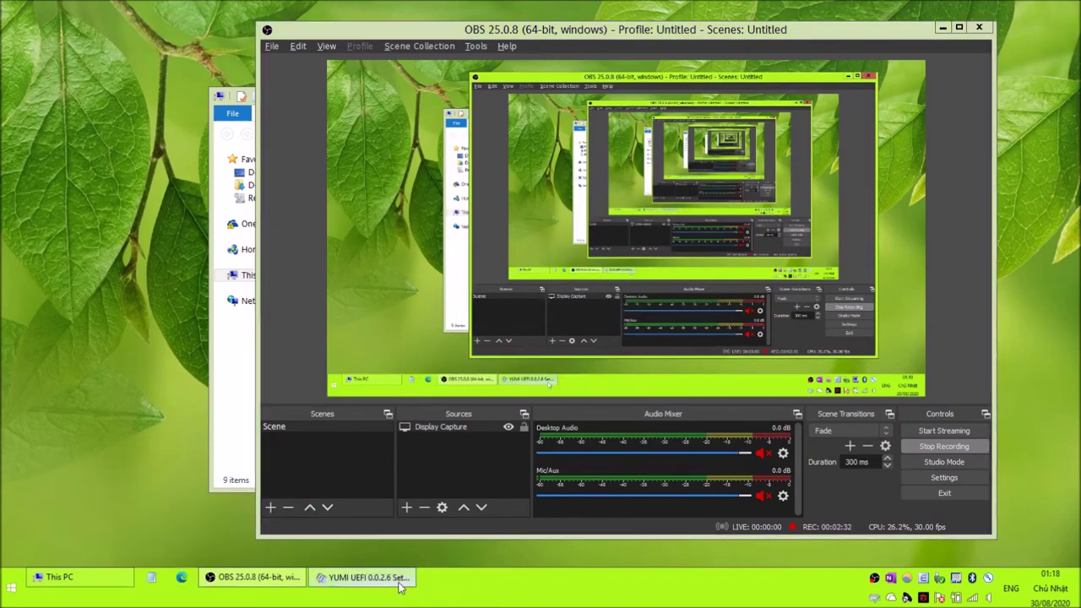
In the YUMI UEFI setup, select the E:\ STONE LUX drive as the USB device and Windows 10 Installer as the distribution.
{"action": "left_click", "coordinate": [402, 578]}
{"action": "left_click", "coordinate": [433, 242]}
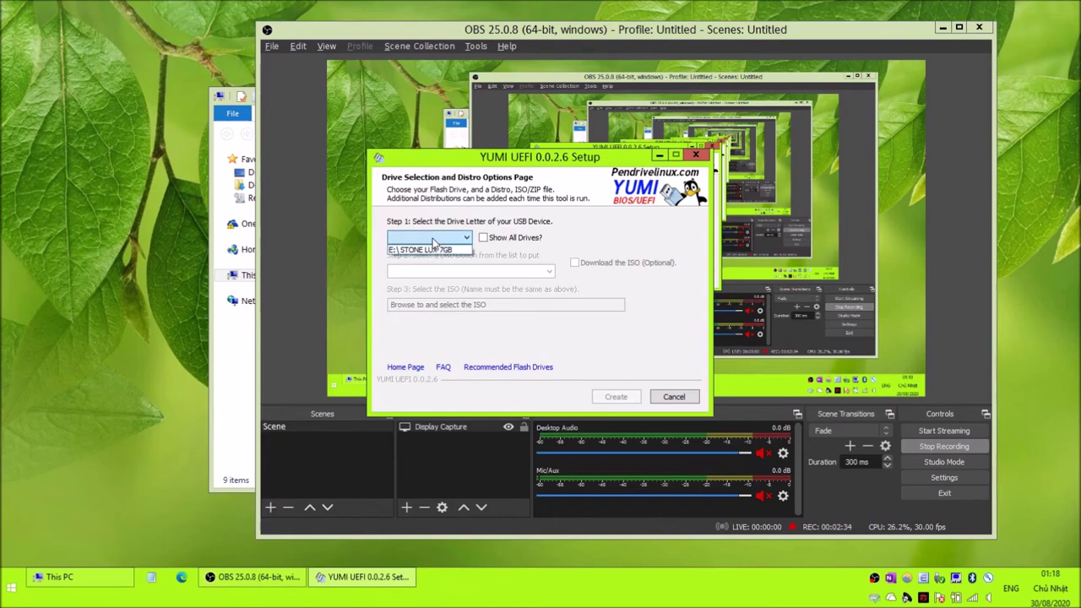
{"action": "left_click", "coordinate": [448, 250]}
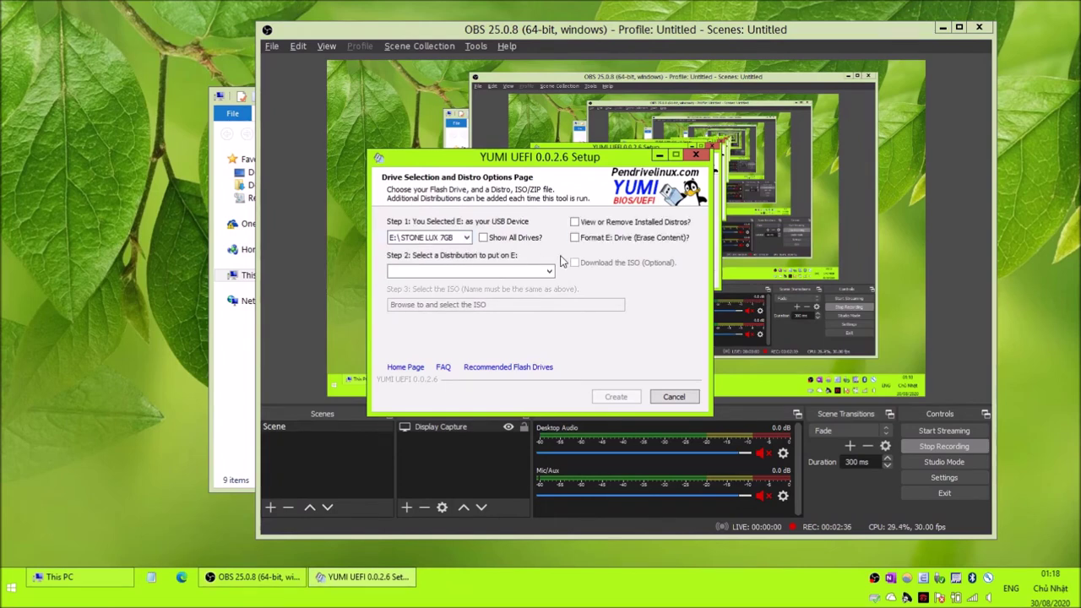
{"action": "left_click", "coordinate": [543, 269]}
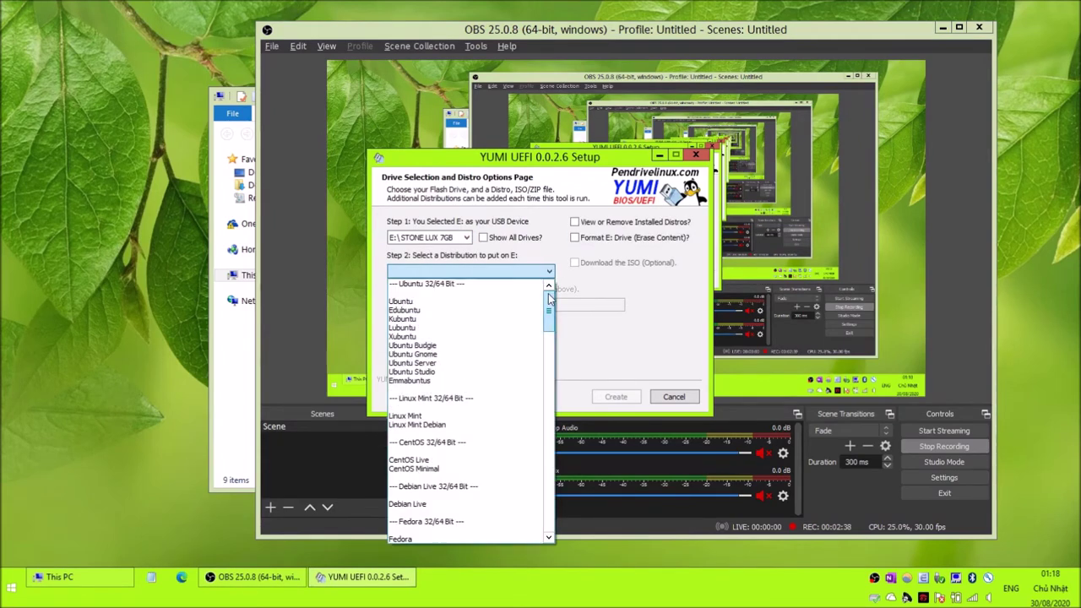
{"action": "left_click_drag", "start_coordinate": [549, 306], "coordinate": [550, 515]}
{"action": "left_click", "coordinate": [504, 537]}
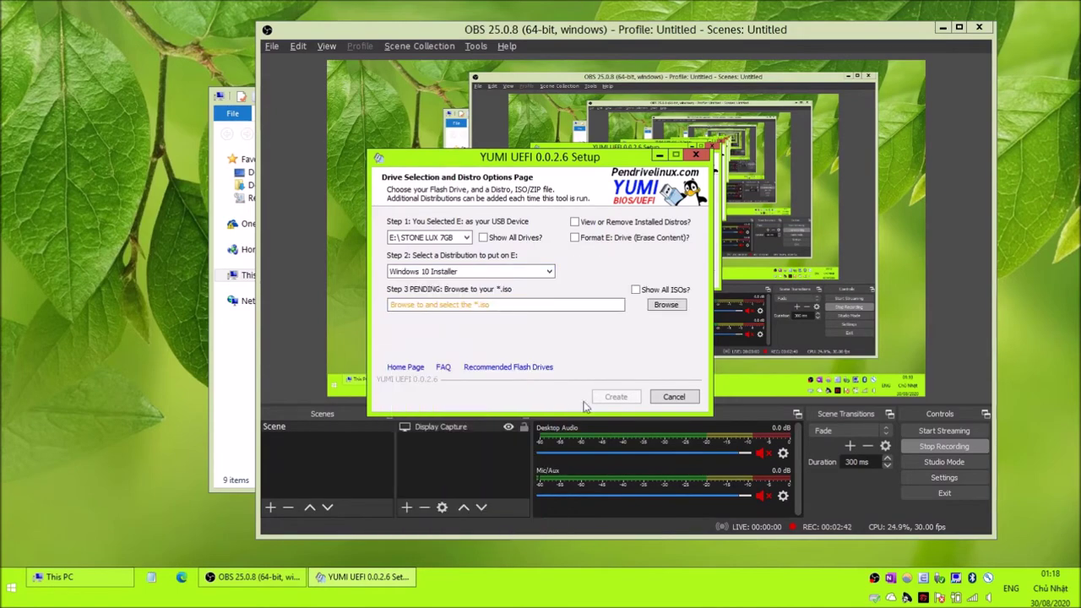
Load Windows10-1909.iso from the Downloads folder as the source ISO and start creating the USB drive.
{"action": "left_click", "coordinate": [665, 308]}
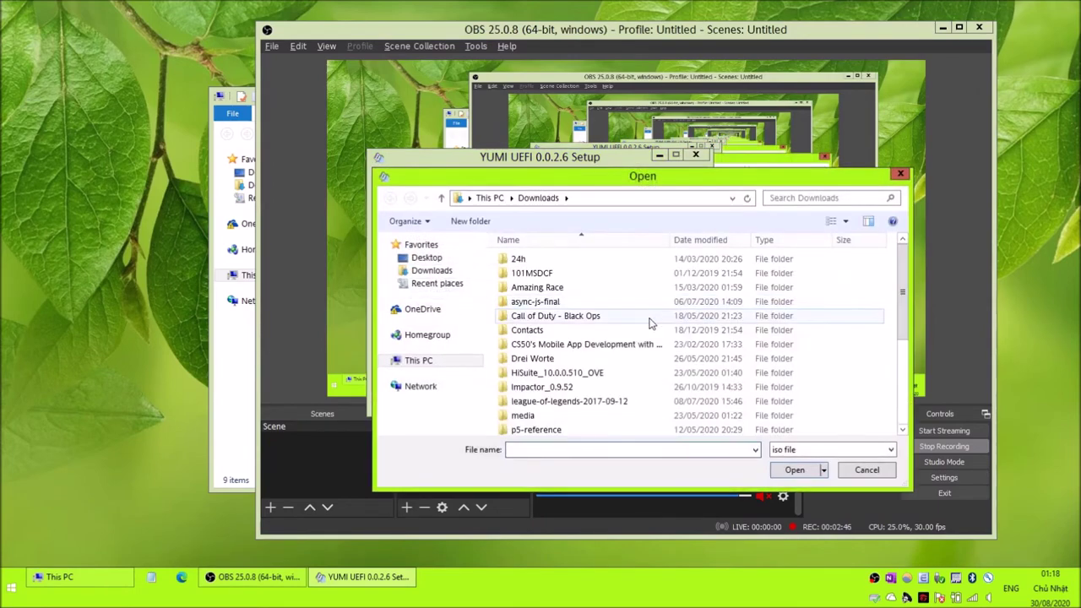
{"action": "key", "text": "End"}
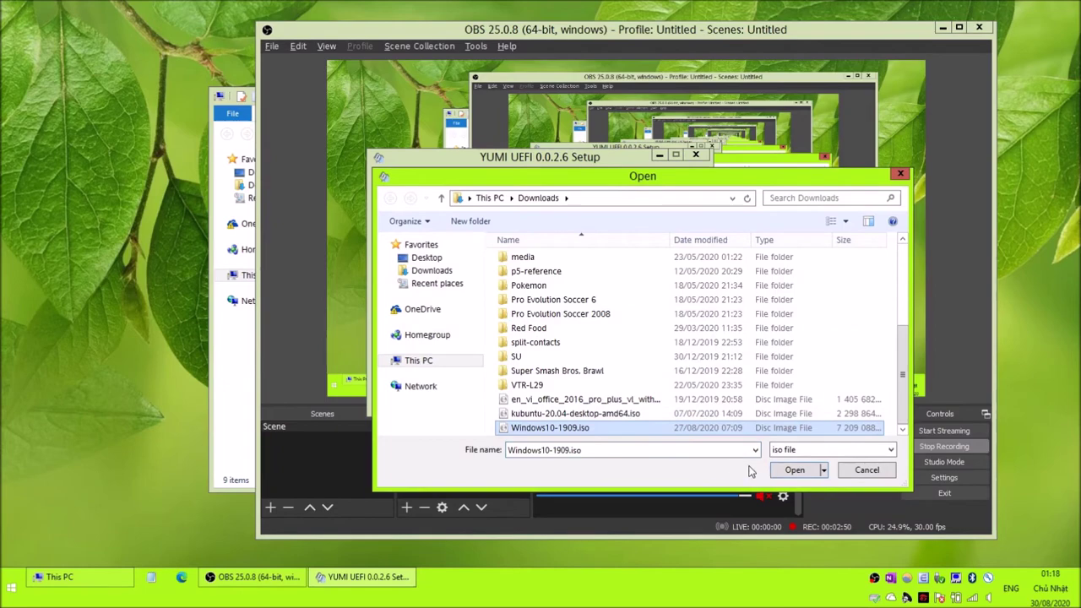
{"action": "left_click", "coordinate": [791, 474]}
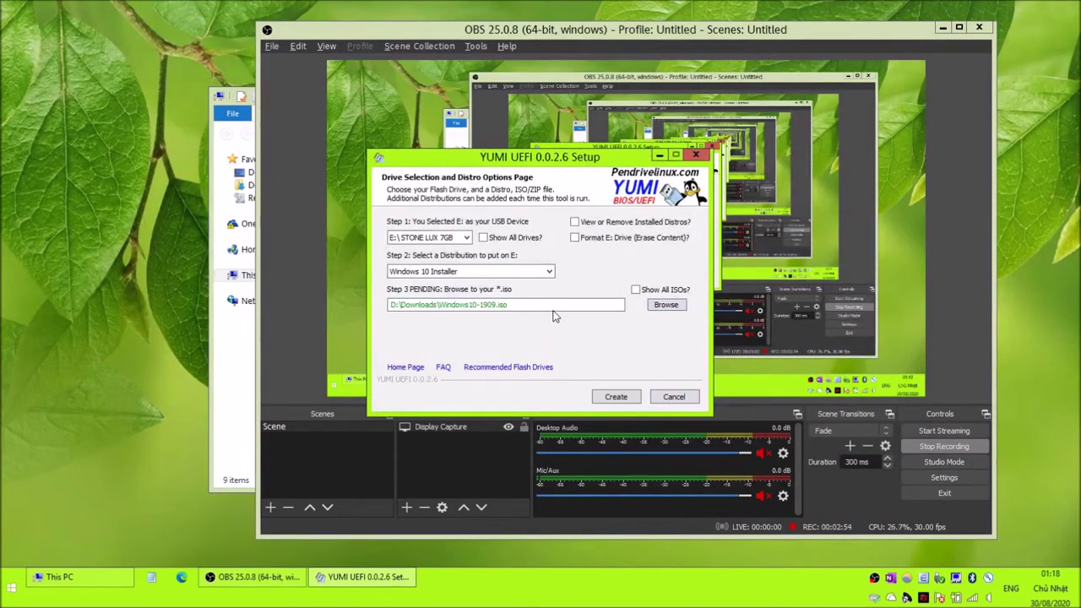
{"action": "left_click", "coordinate": [619, 397]}
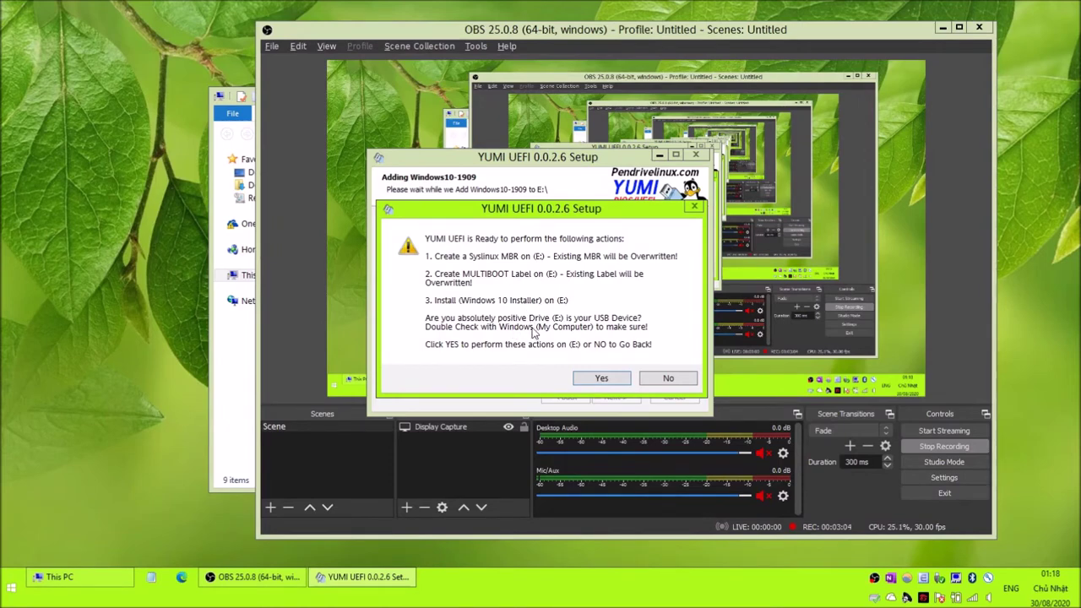
Check the STONE LUX (E:) drive's properties in This PC, and confirm YUMI's listed actions on drive E:.
{"action": "left_click", "coordinate": [63, 577]}
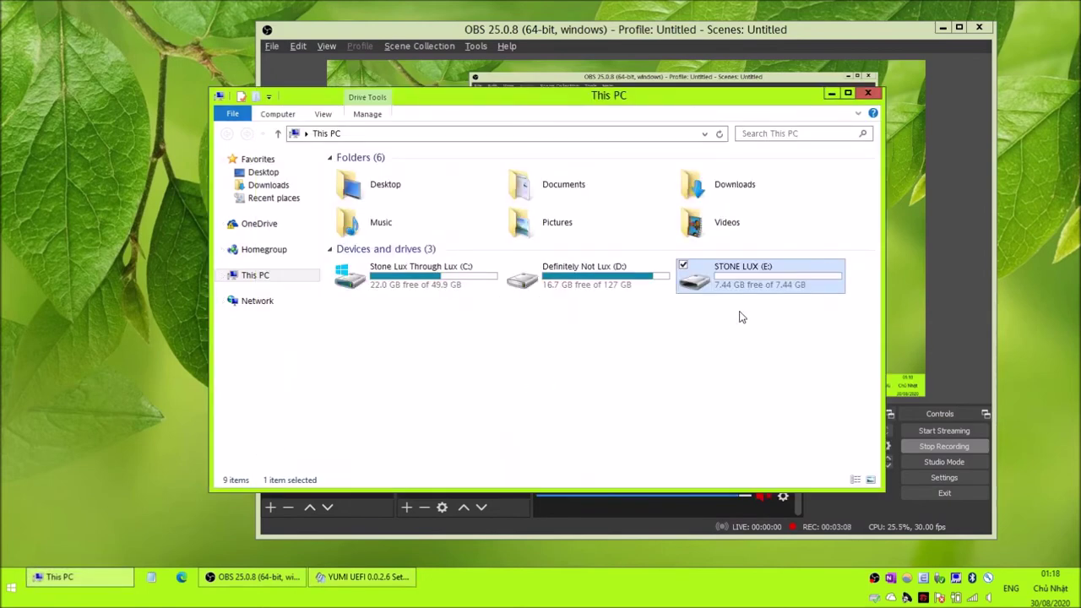
{"action": "right_click", "coordinate": [755, 285]}
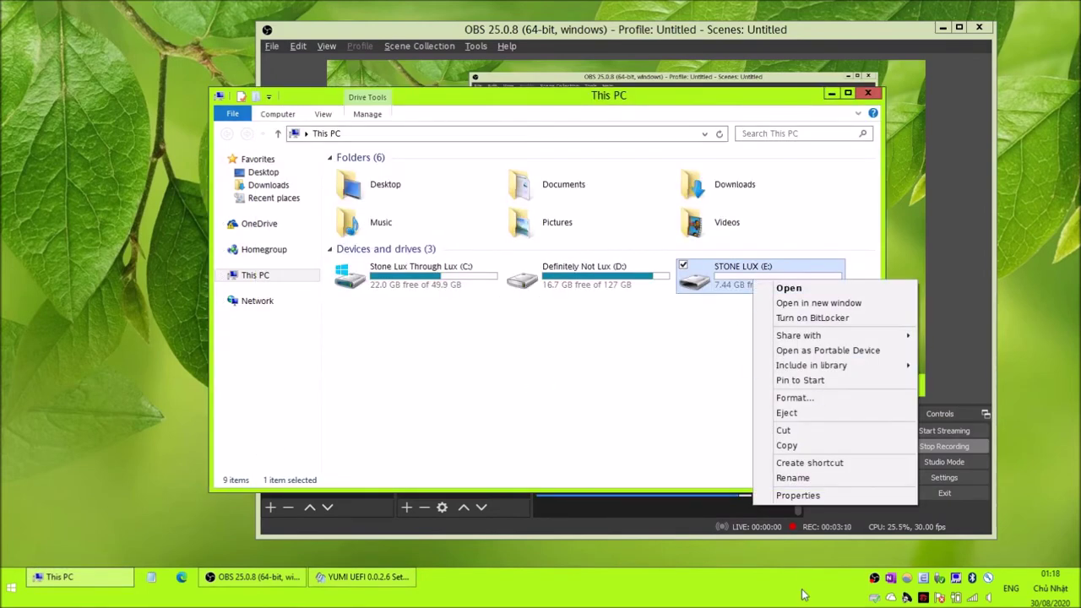
{"action": "left_click", "coordinate": [802, 495]}
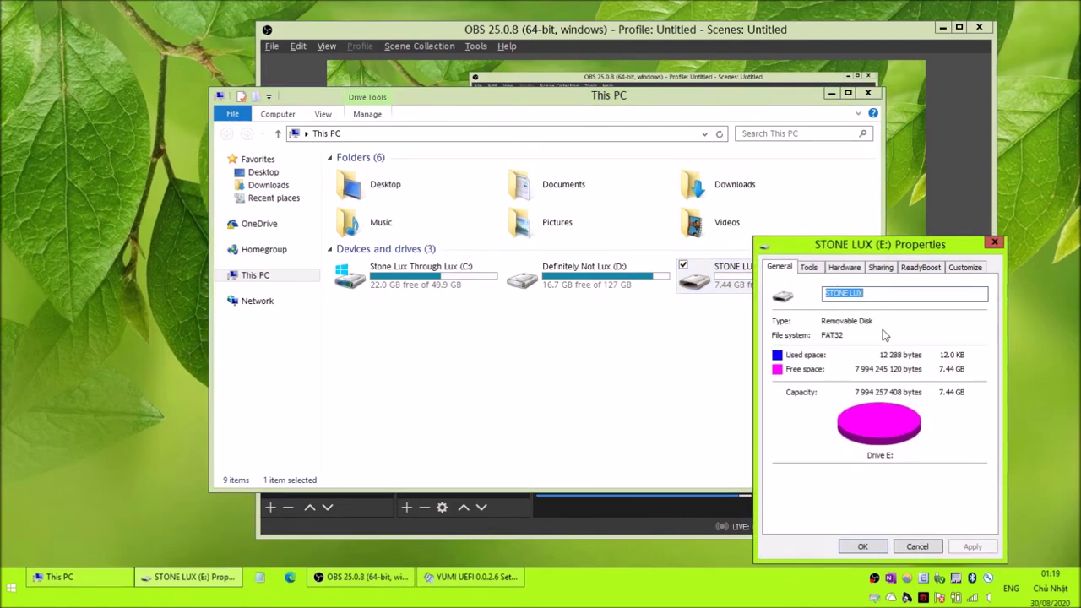
{"action": "left_click", "coordinate": [917, 546]}
{"action": "left_click", "coordinate": [398, 578]}
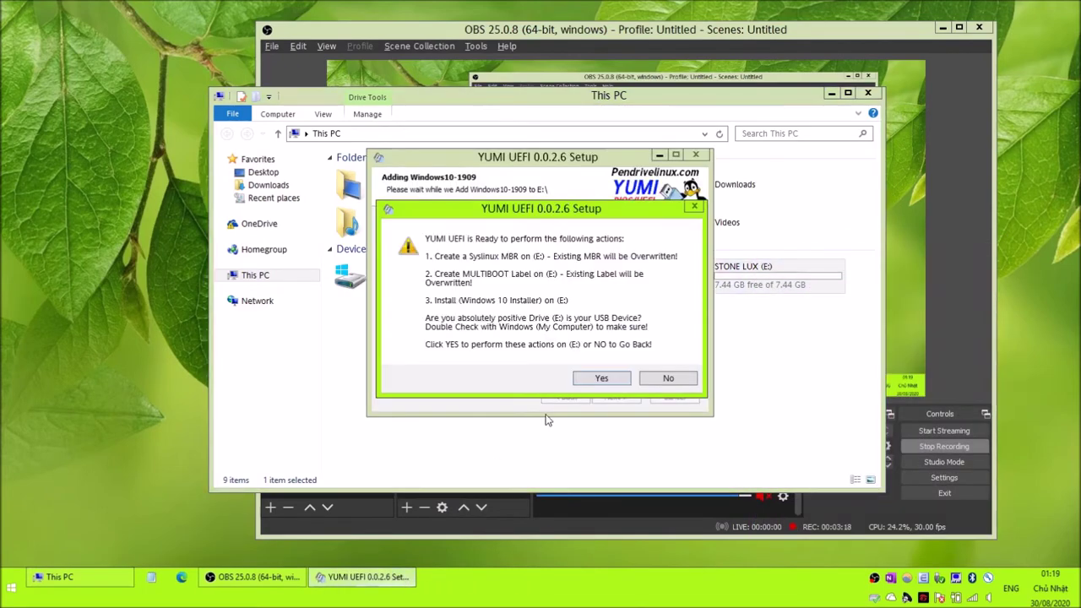
{"action": "left_click", "coordinate": [598, 378]}
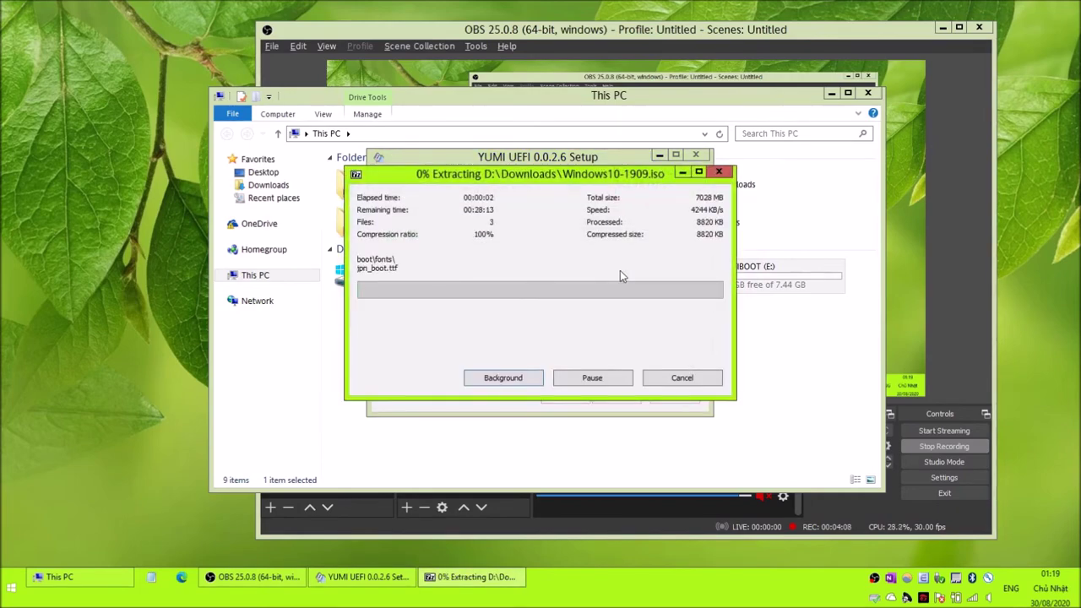
Rename the MULTIBOOT (E:) drive in This PC as STONE LUX.
{"action": "left_click", "coordinate": [787, 314]}
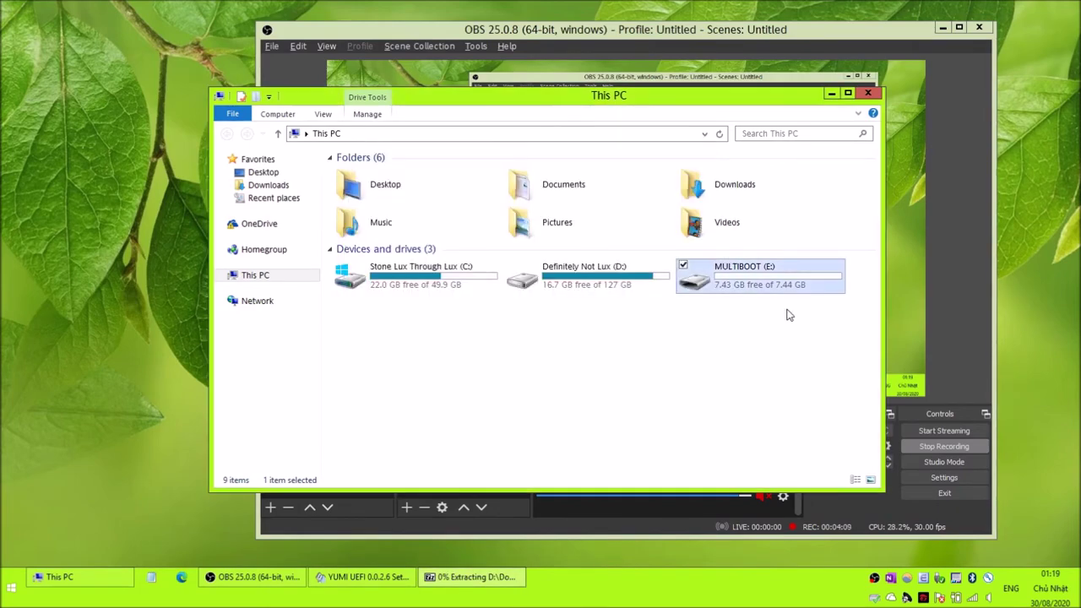
{"action": "left_click", "coordinate": [743, 283]}
{"action": "type", "text": "MULTIBOOT"}
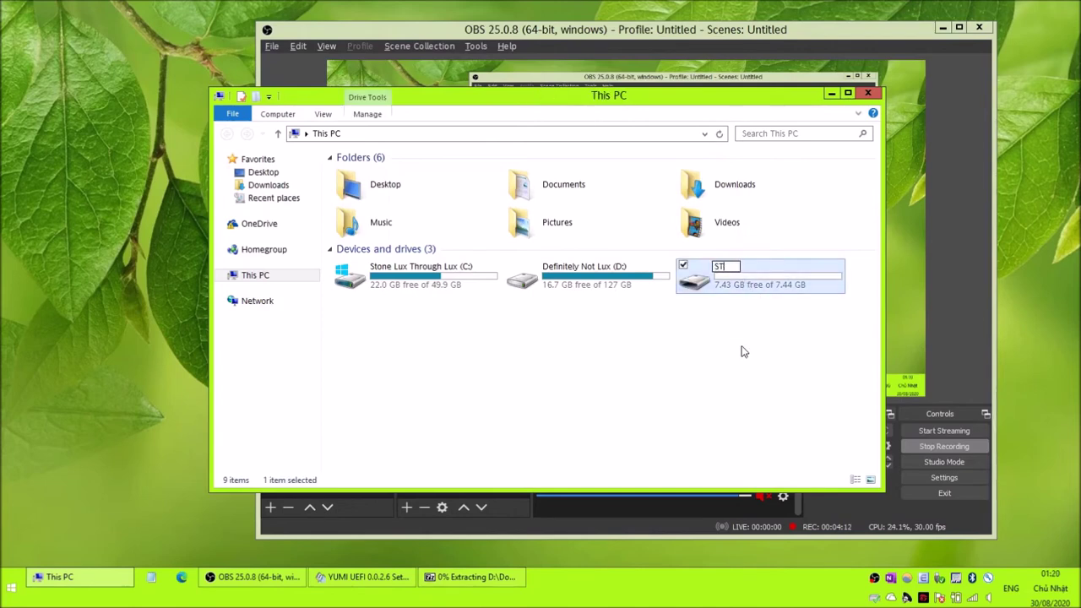
{"action": "key", "text": "Return"}
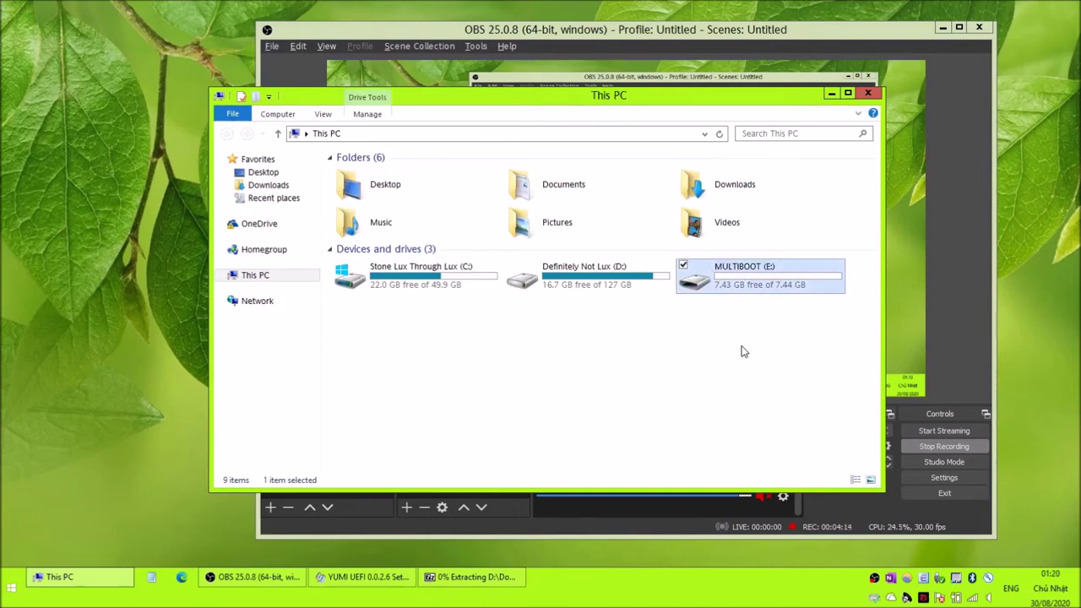
{"action": "left_click", "coordinate": [743, 351]}
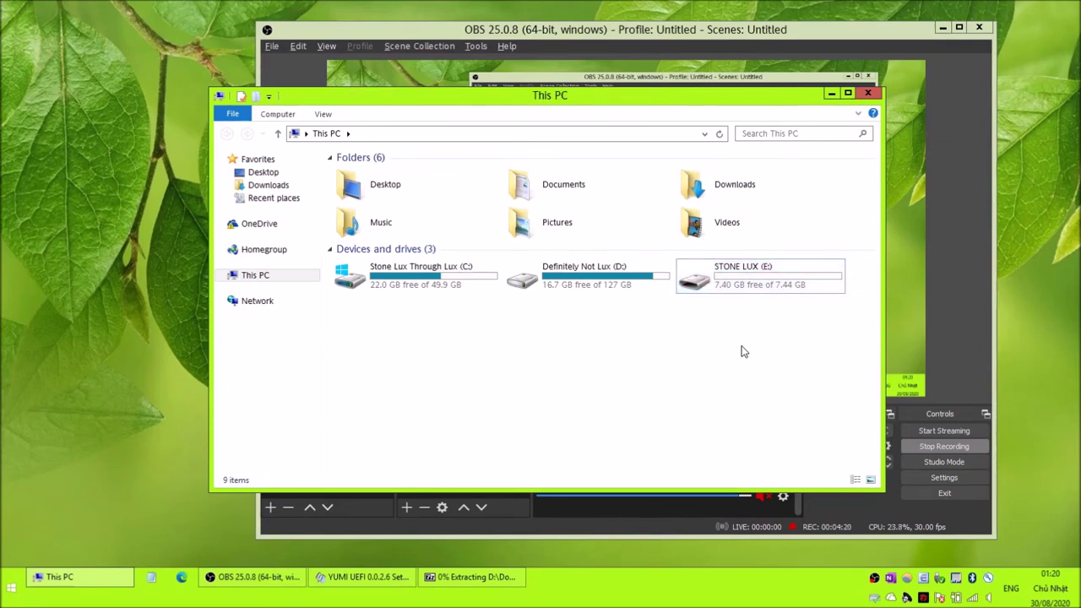
Follow the ISO extraction until it completes, decline adding more ISOs on E:, and finish the YUMI UEFI setup.
{"action": "left_click", "coordinate": [503, 576]}
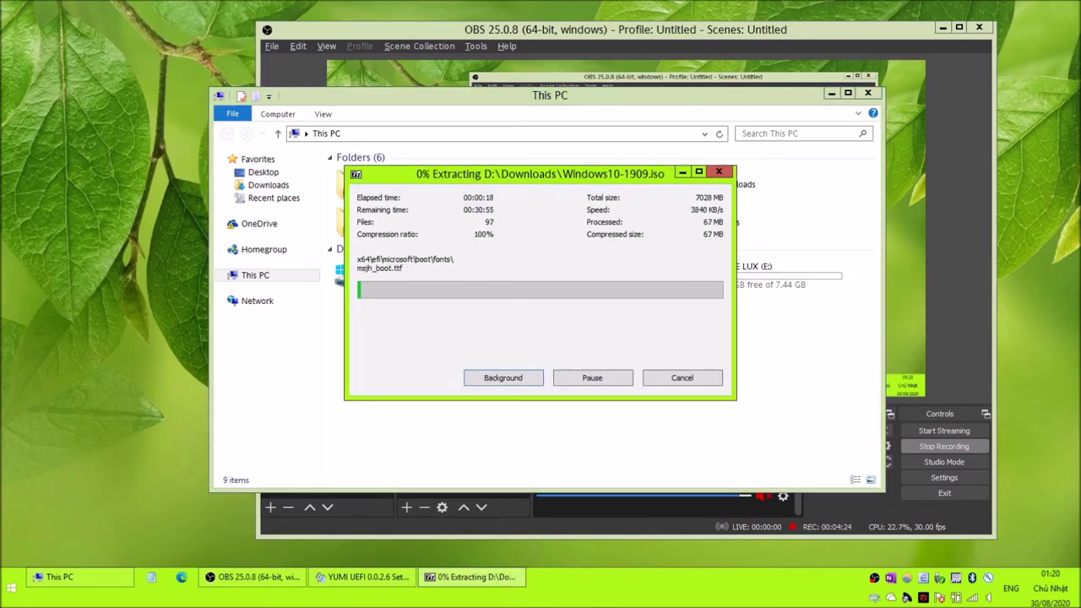
{"action": "left_click", "coordinate": [395, 578]}
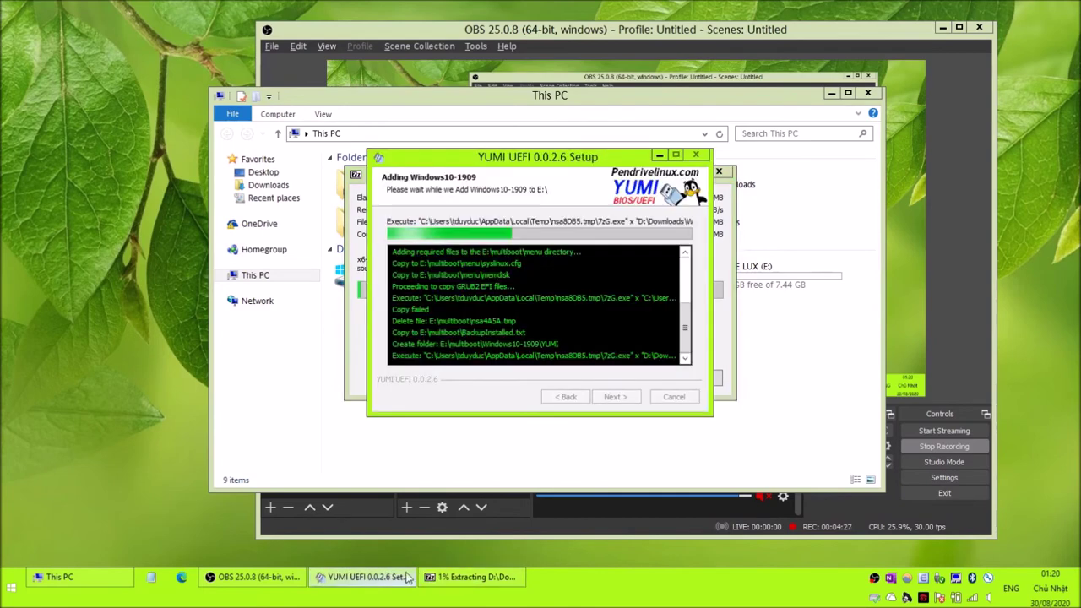
{"action": "left_click", "coordinate": [454, 576]}
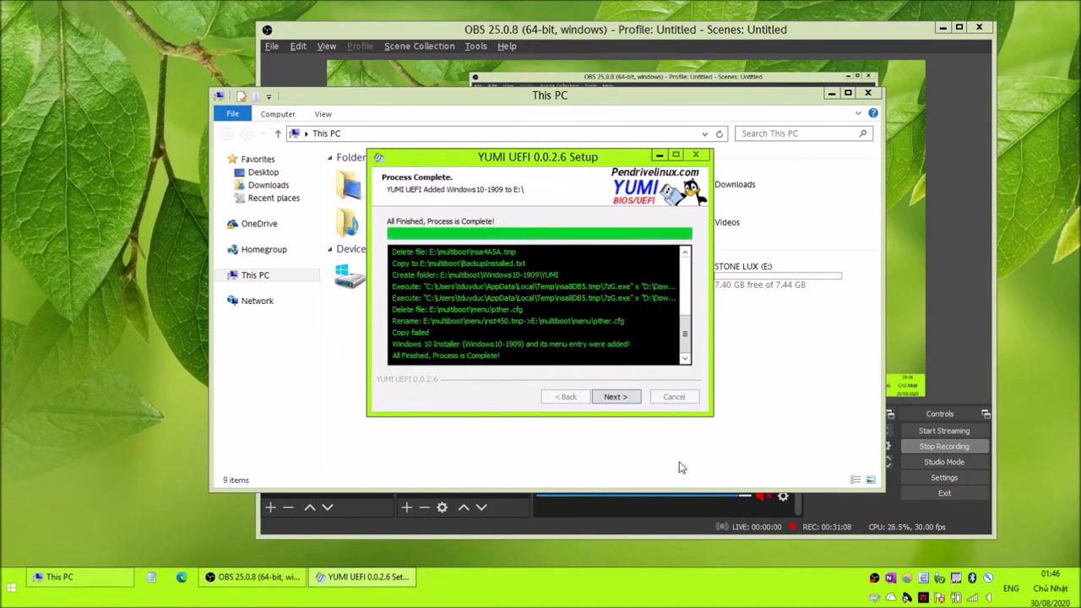
{"action": "left_click", "coordinate": [616, 396]}
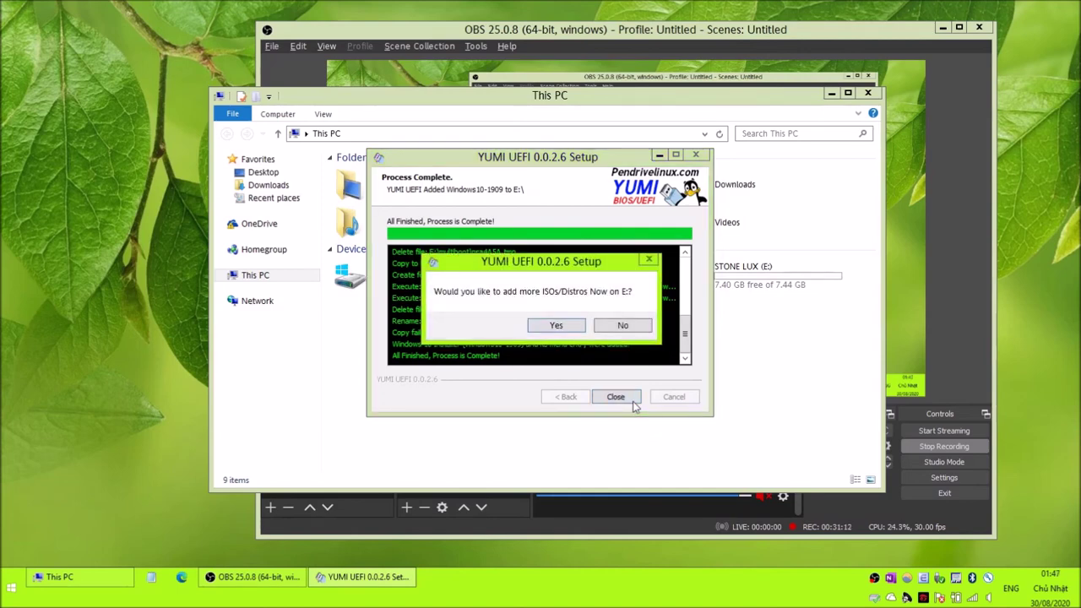
{"action": "left_click", "coordinate": [631, 333]}
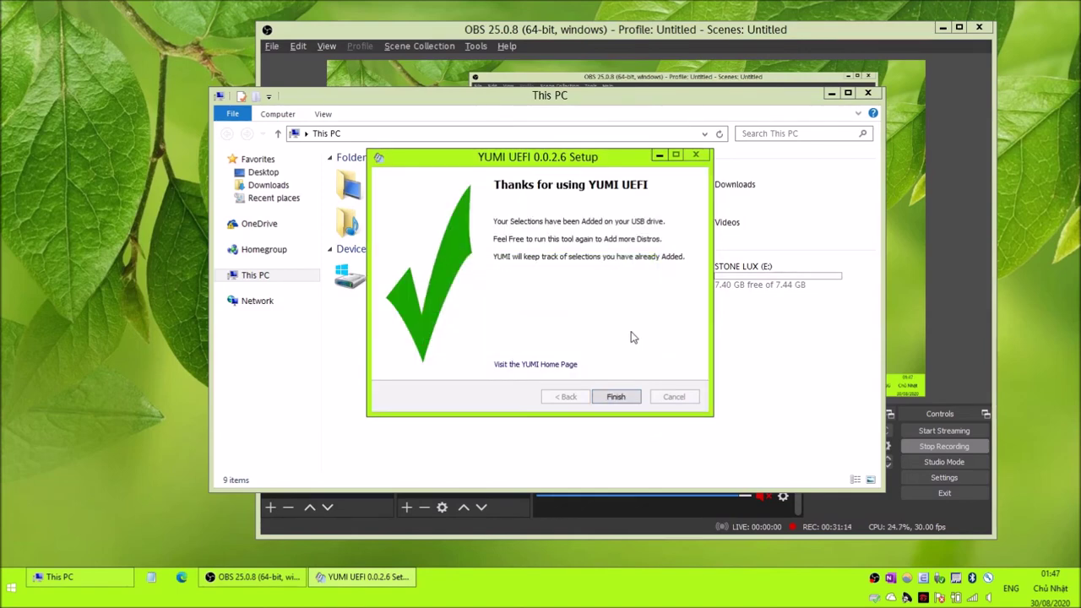
{"action": "left_click", "coordinate": [616, 397]}
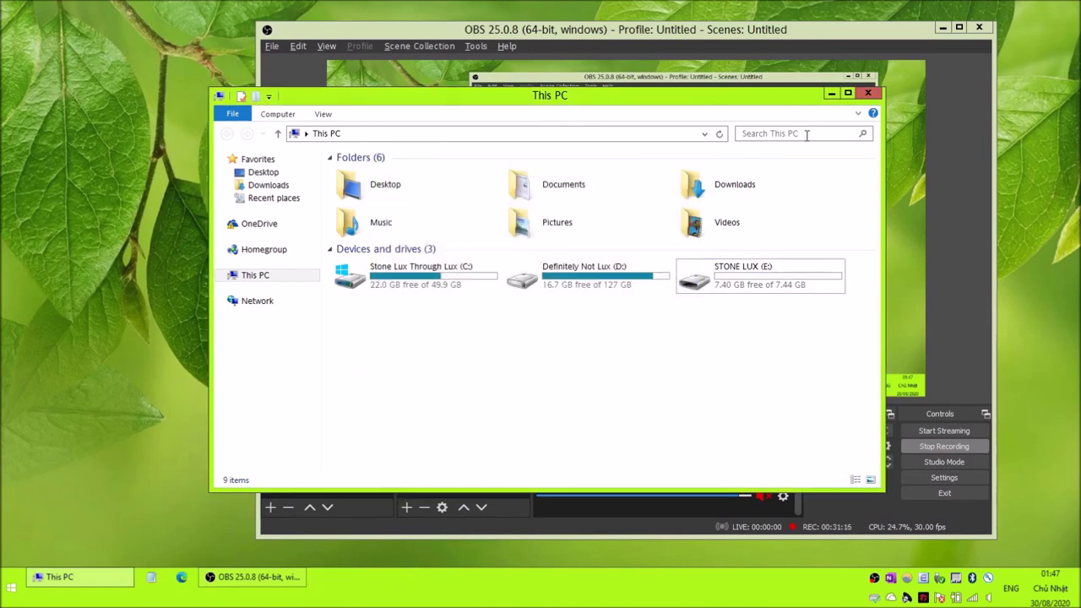
Refresh This PC and open the STONE LUX (E:) drive.
{"action": "right_click", "coordinate": [699, 363]}
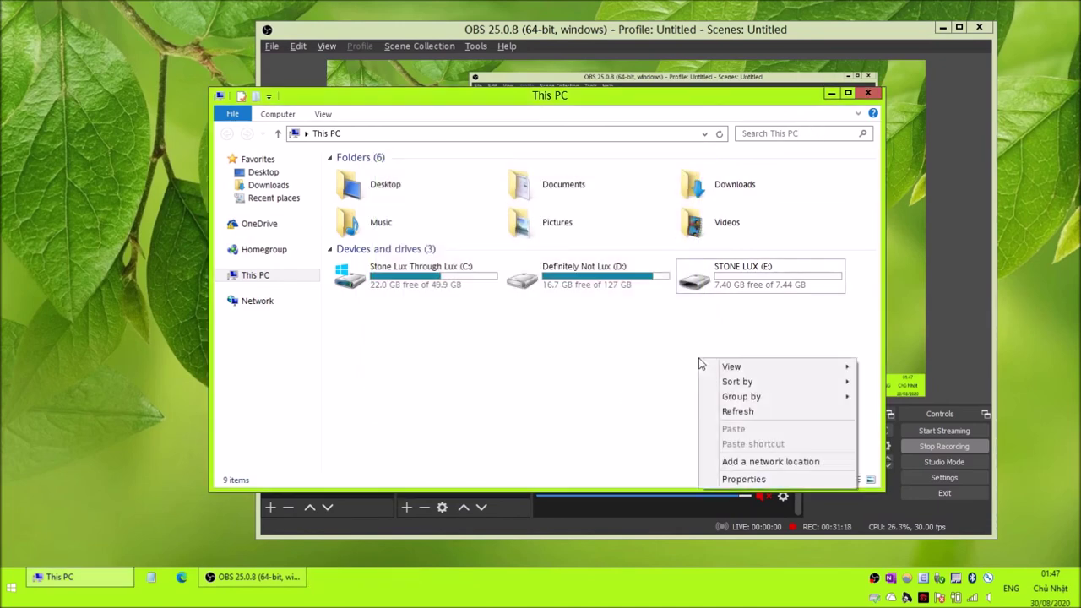
{"action": "key", "text": "Escape"}
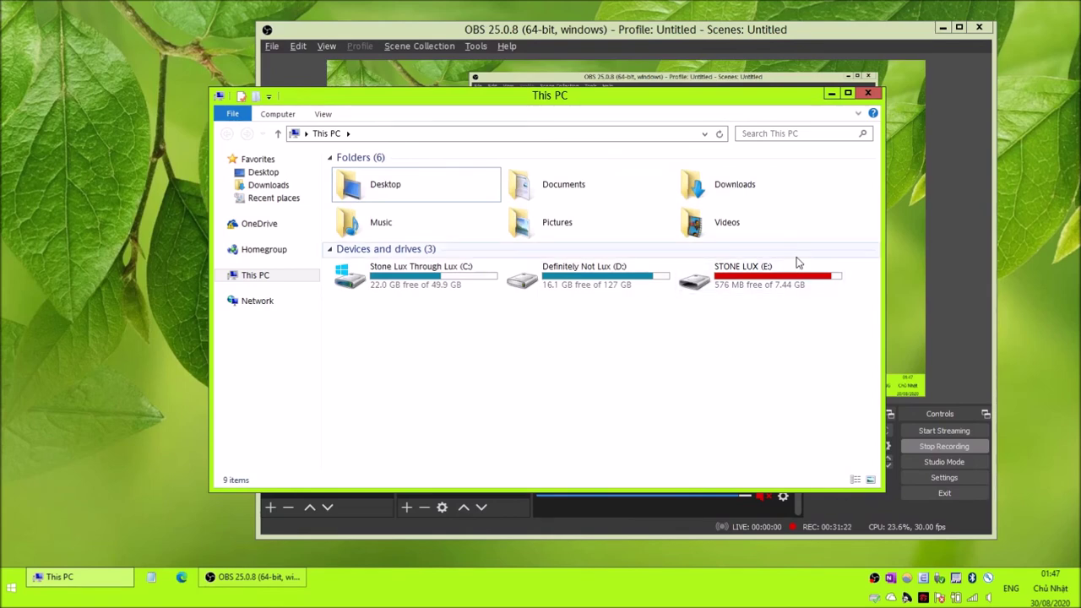
{"action": "double_click", "coordinate": [779, 280]}
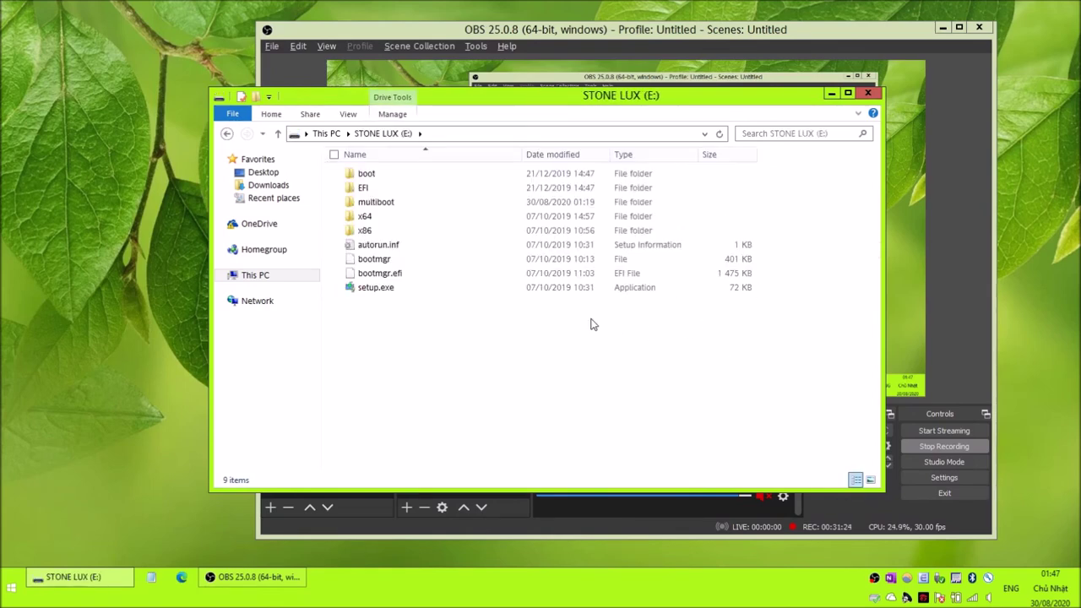
Set the Hidden attribute on all files and folders in the drive's root, applying it to subfolders and files as well.
{"action": "left_click_drag", "start_coordinate": [567, 315], "coordinate": [429, 173]}
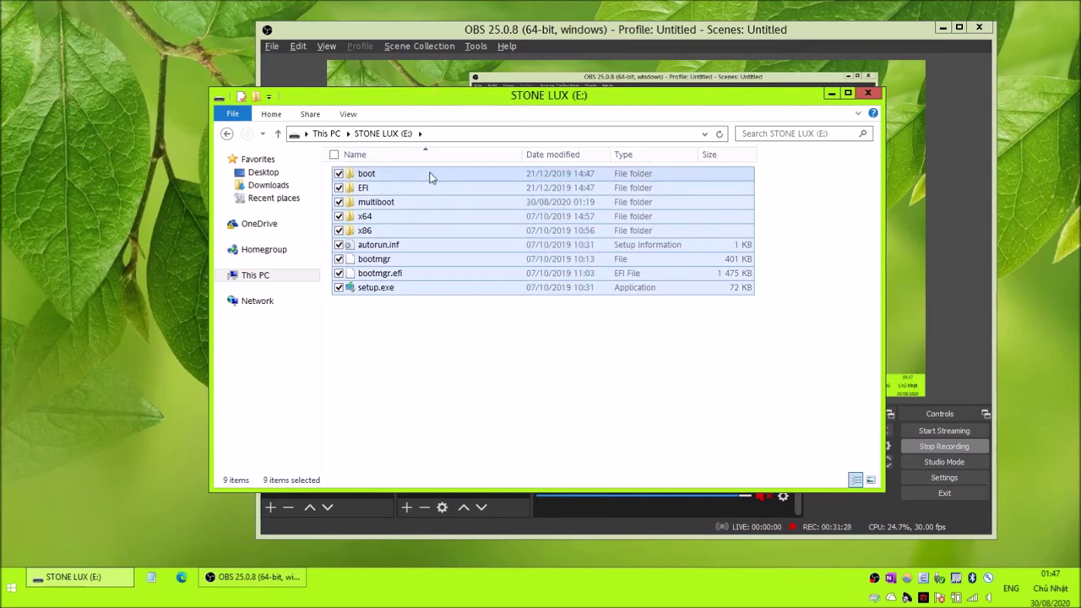
{"action": "right_click", "coordinate": [429, 176]}
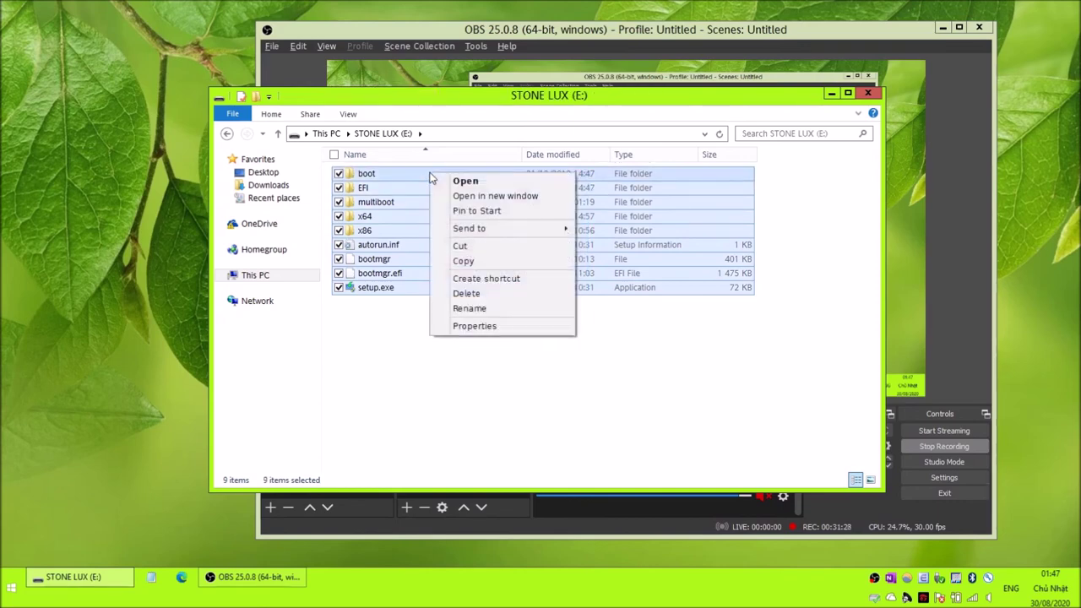
{"action": "left_click", "coordinate": [500, 327]}
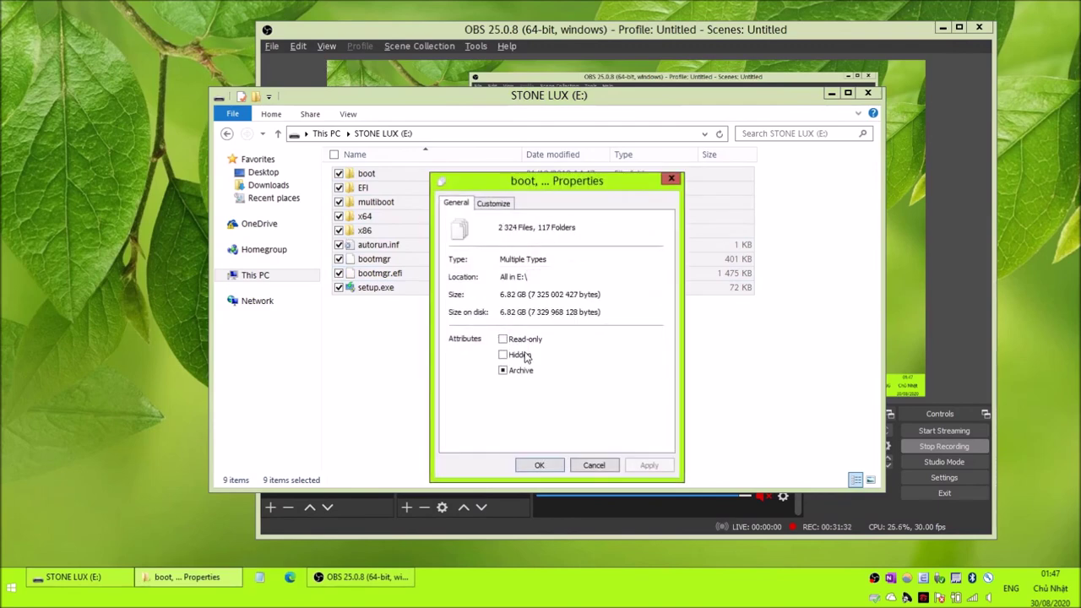
{"action": "left_click", "coordinate": [524, 356]}
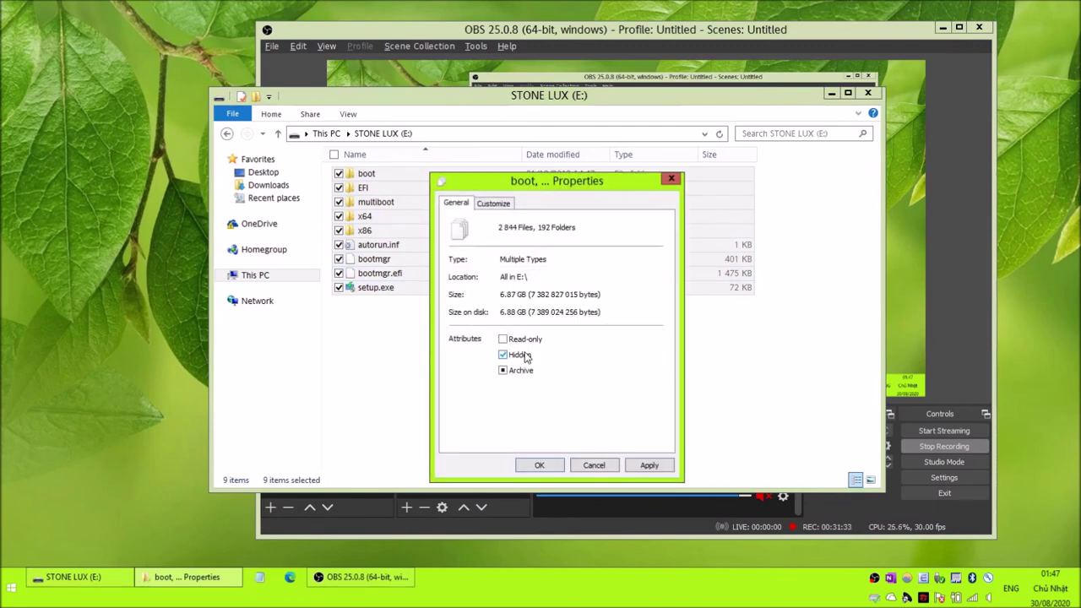
{"action": "left_click", "coordinate": [551, 465]}
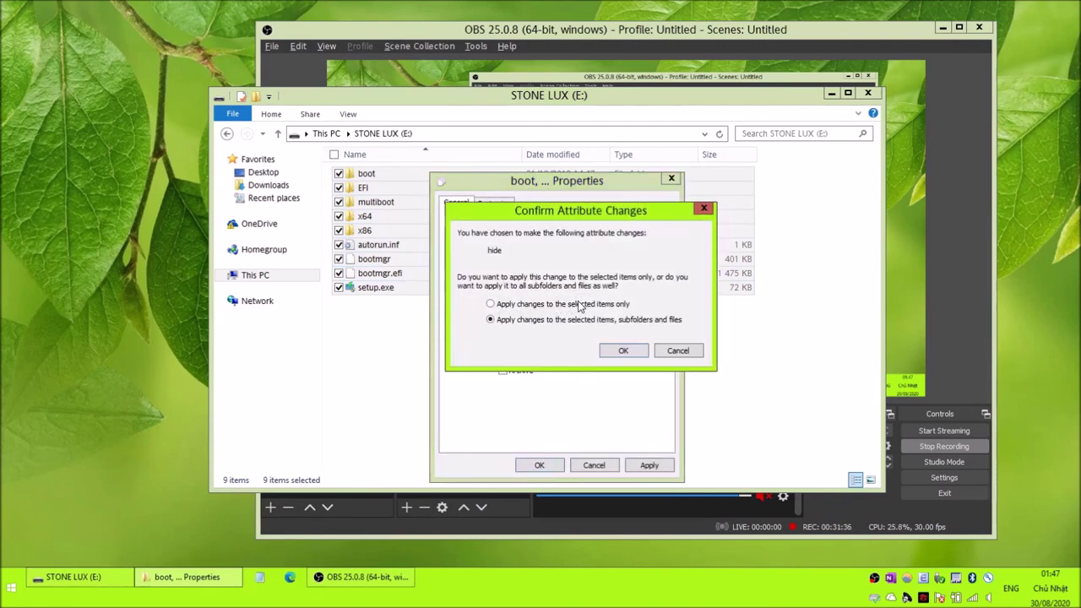
{"action": "left_click", "coordinate": [623, 350]}
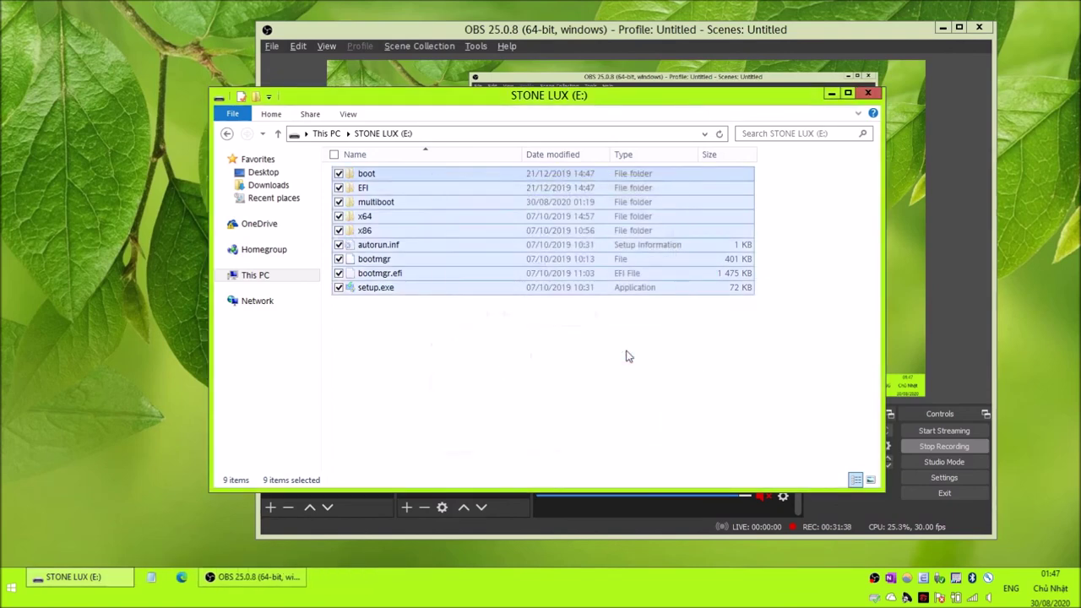
{"action": "left_click", "coordinate": [626, 355]}
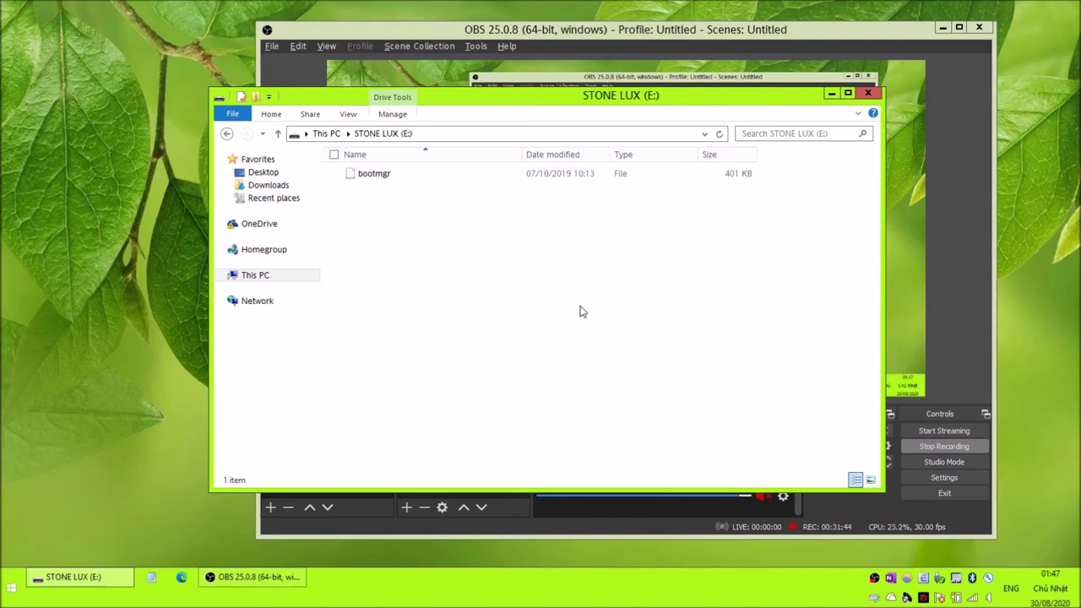
Refresh the STONE LUX (E:) drive's root and set the Hidden attribute on the remaining bootmgr file.
{"action": "right_click", "coordinate": [579, 312]}
{"action": "left_click", "coordinate": [608, 356]}
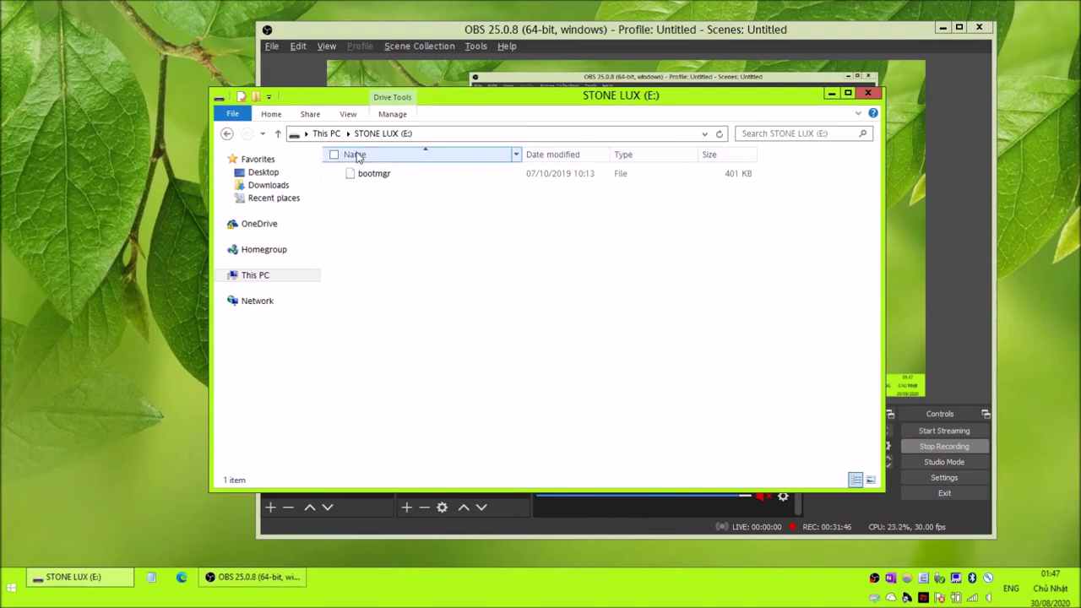
{"action": "right_click", "coordinate": [387, 180]}
{"action": "key", "text": "r"}
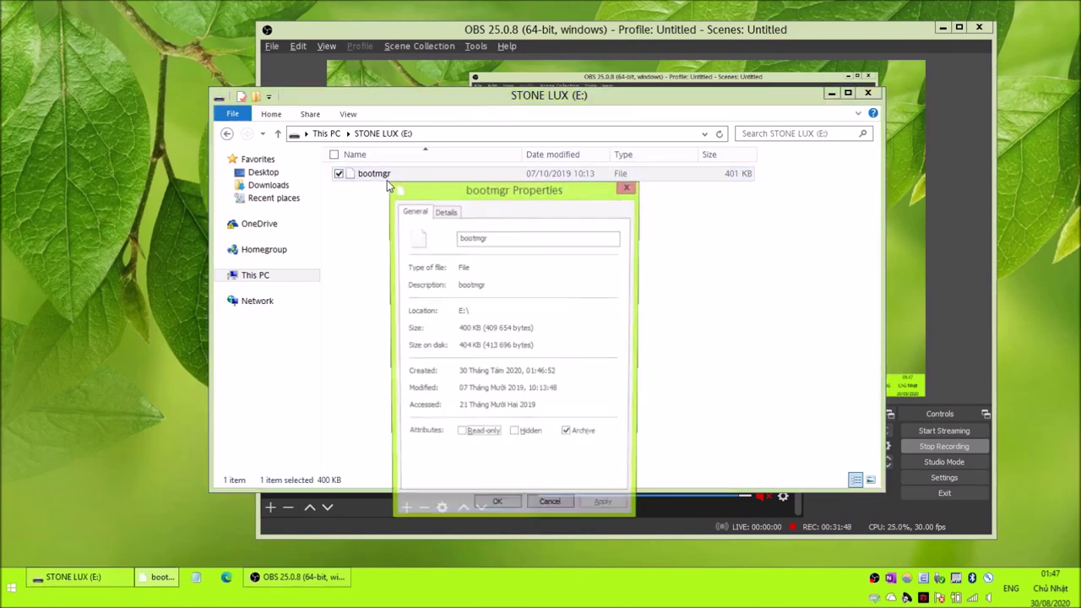
{"action": "left_click", "coordinate": [536, 437]}
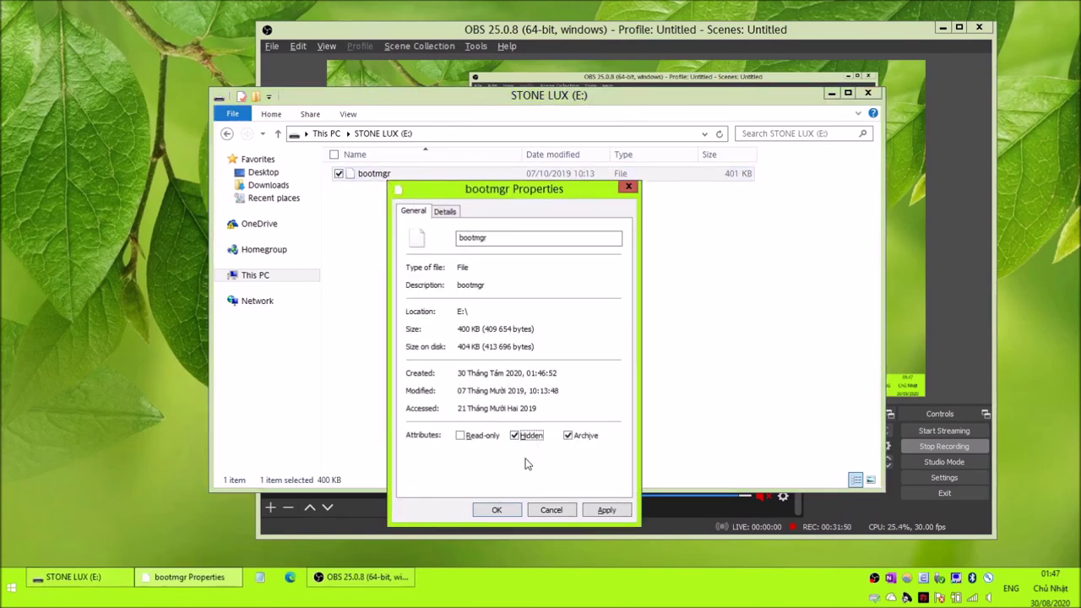
{"action": "left_click", "coordinate": [499, 509]}
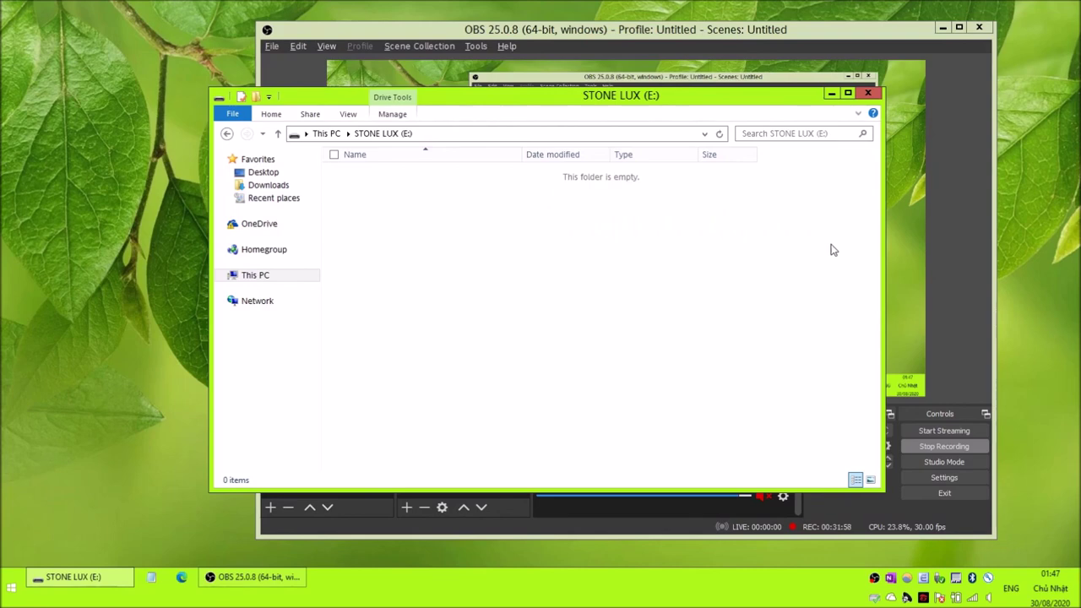
Return to This PC, refresh it, and safely eject the v100w USB device holding STONE LUX (E:).
{"action": "left_click", "coordinate": [226, 133]}
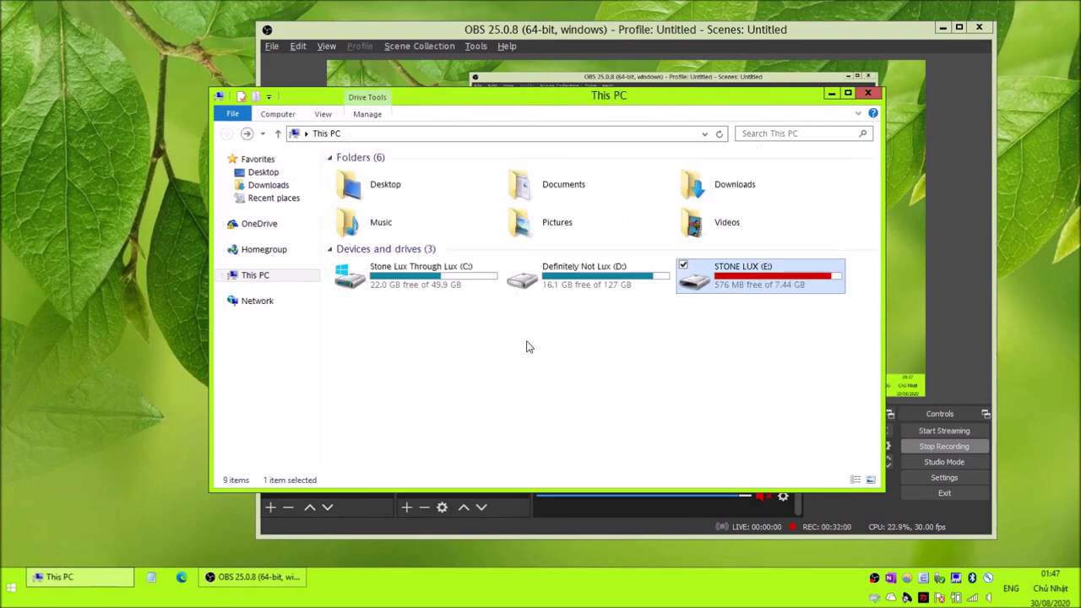
{"action": "right_click", "coordinate": [567, 347]}
{"action": "left_click", "coordinate": [565, 350]}
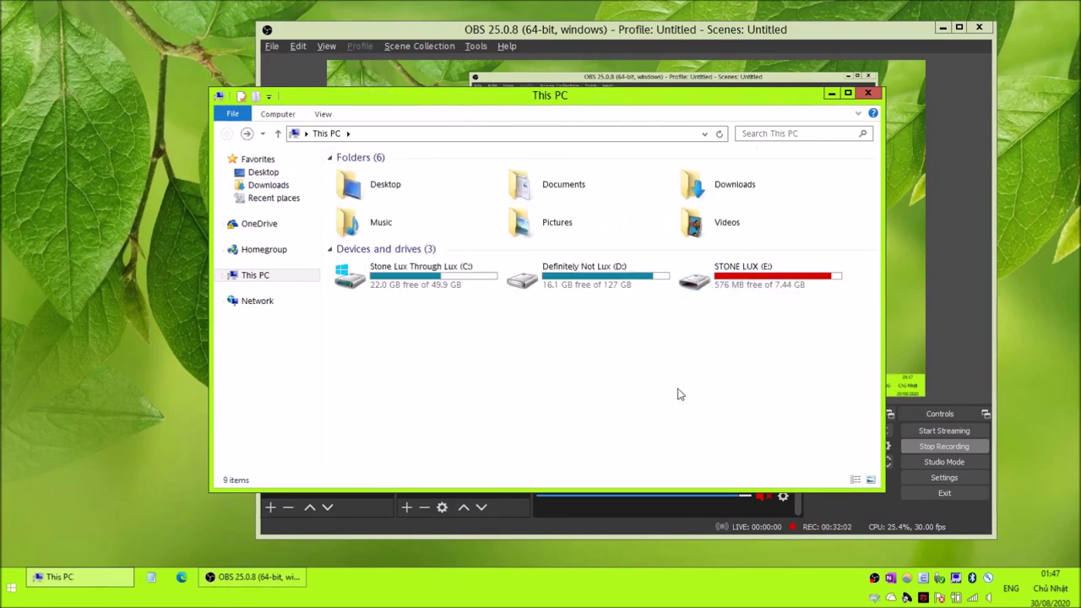
{"action": "left_click", "coordinate": [946, 578]}
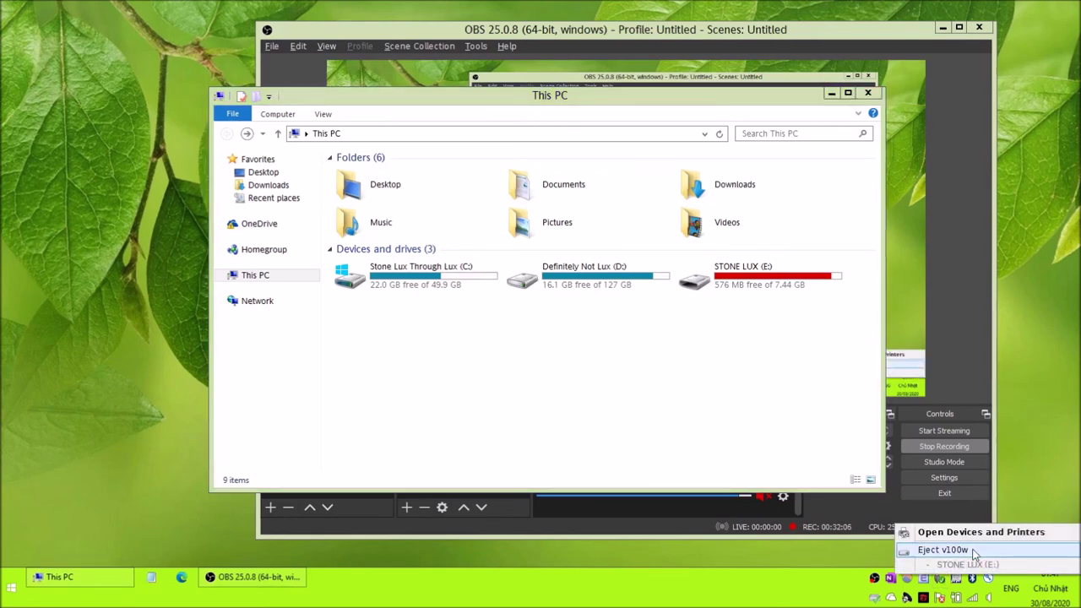
{"action": "left_click", "coordinate": [972, 550]}
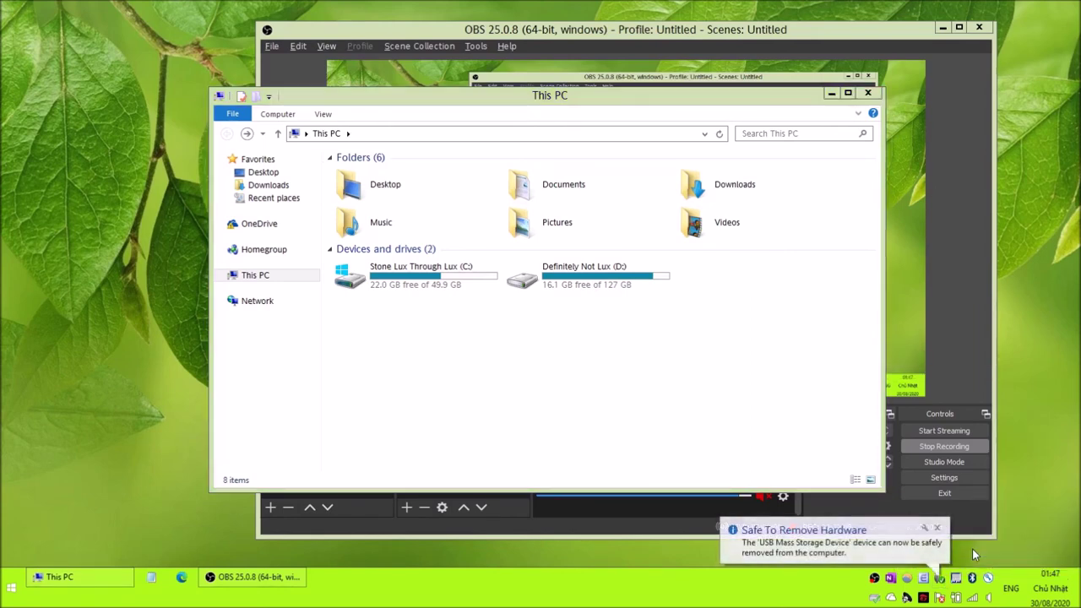